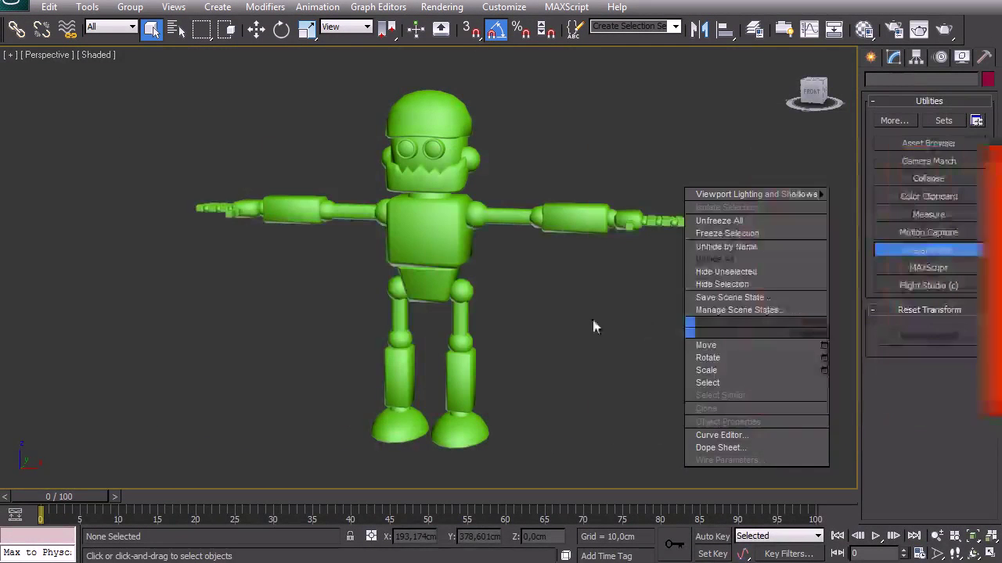
# Select the LP_Robot mesh and display it with edged faces in the perspective view.
pyautogui.click(912, 251)
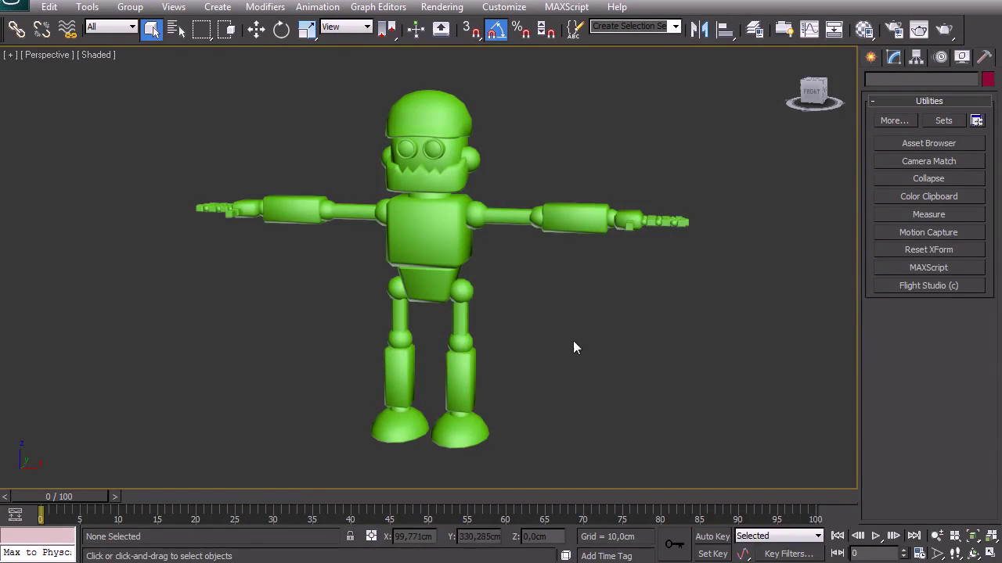
pyautogui.click(403, 216)
pyautogui.press('F4')
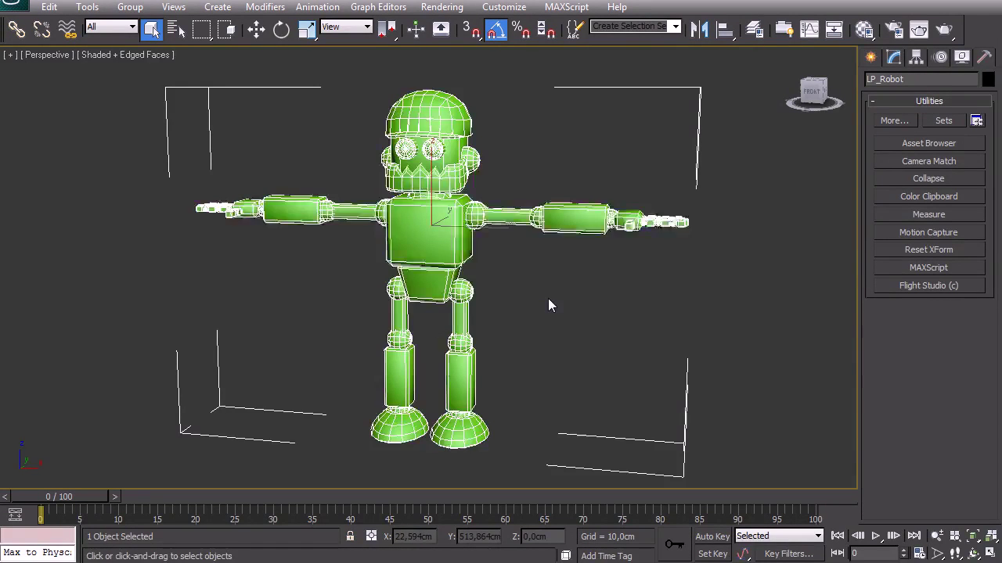
pyautogui.keyDown('alt'); pyautogui.moveTo(462, 286); pyautogui.dragTo(405, 316, button='middle'); pyautogui.keyUp('alt')
pyautogui.moveTo(406, 316); pyautogui.dragTo(469, 289)
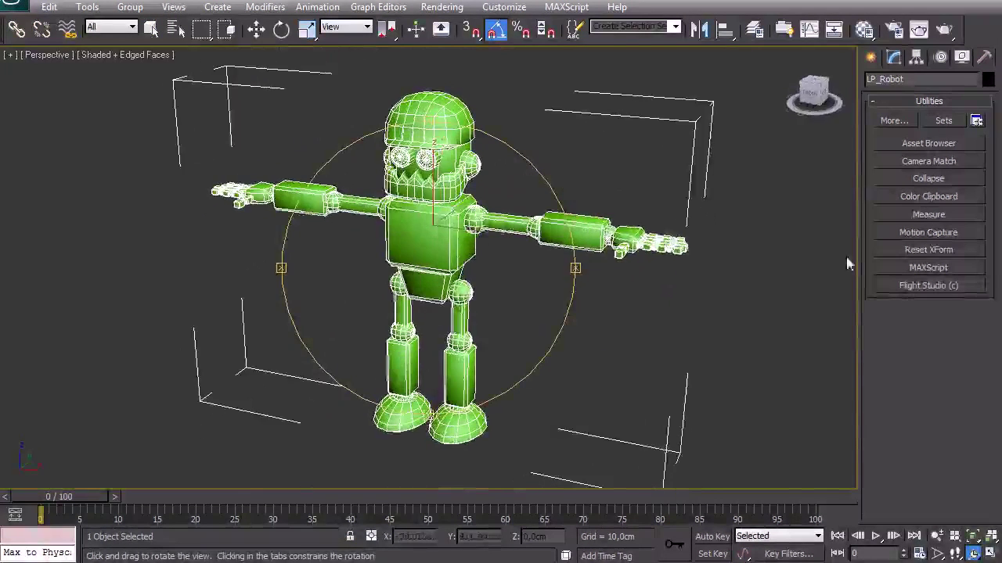
# Run the Reset XForm utility on the robot and convert it to an Editable Poly.
pyautogui.click(896, 58)
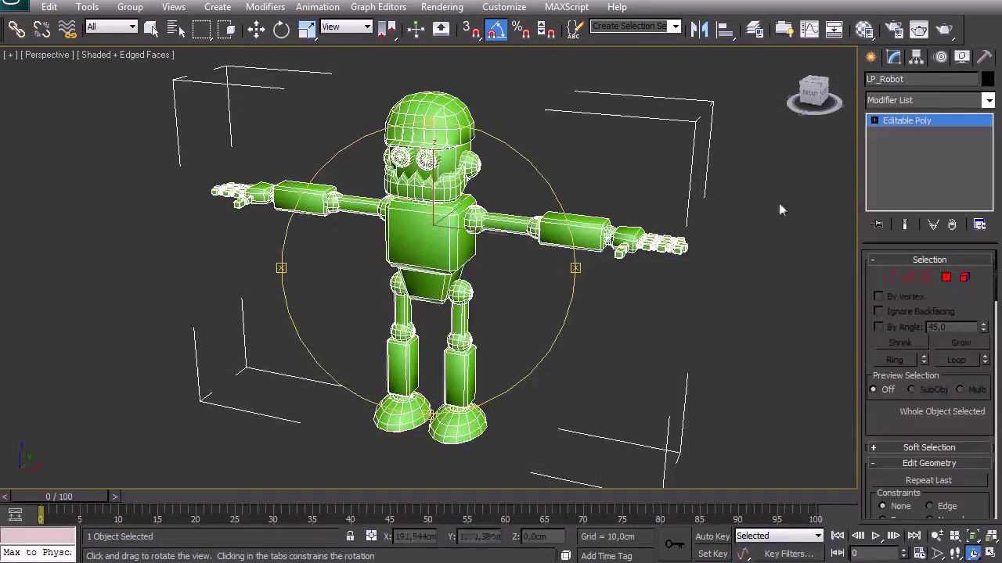
pyautogui.rightClick(653, 361)
pyautogui.click(984, 59)
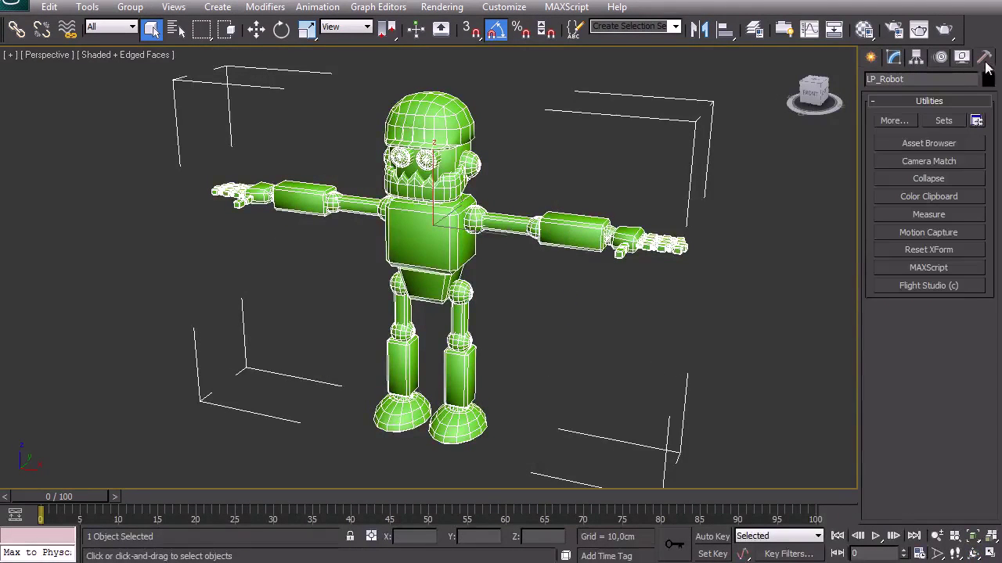
pyautogui.click(939, 254)
pyautogui.rightClick(535, 406)
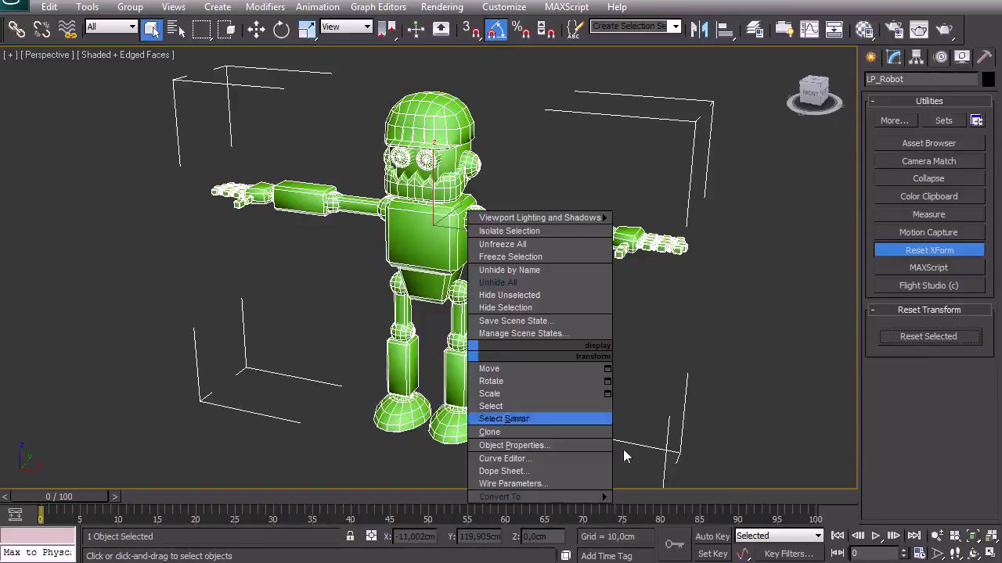
pyautogui.moveTo(600, 494)
pyautogui.click(650, 513)
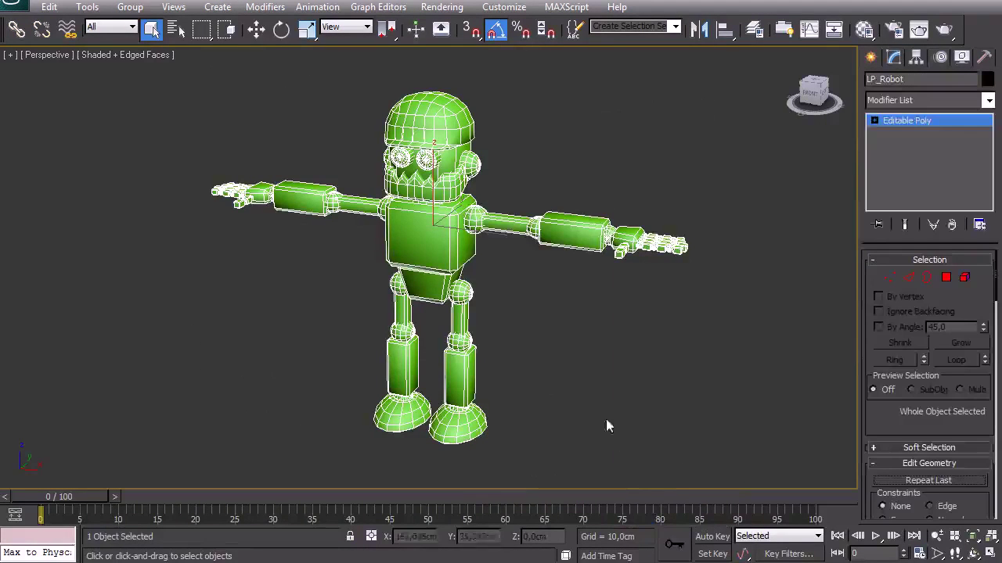
# Start exporting only the selected robot and choose C:\DT as the destination folder.
pyautogui.click(18, 8)
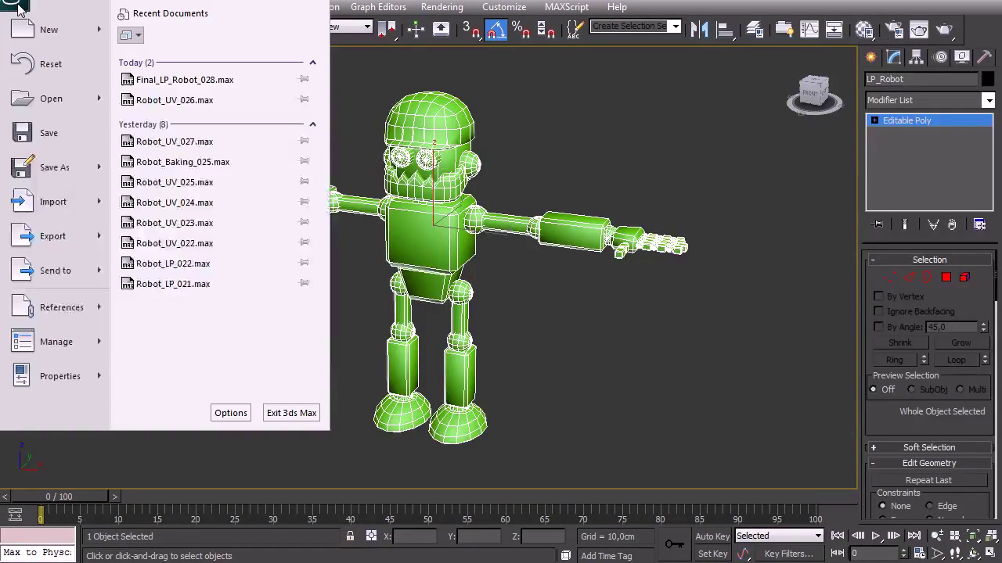
pyautogui.moveTo(62, 243)
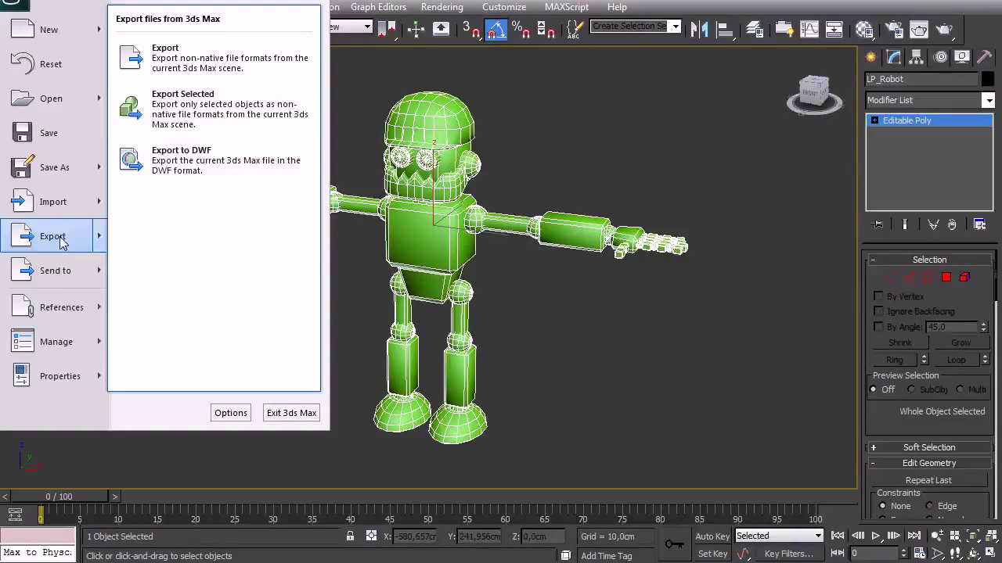
pyautogui.click(199, 117)
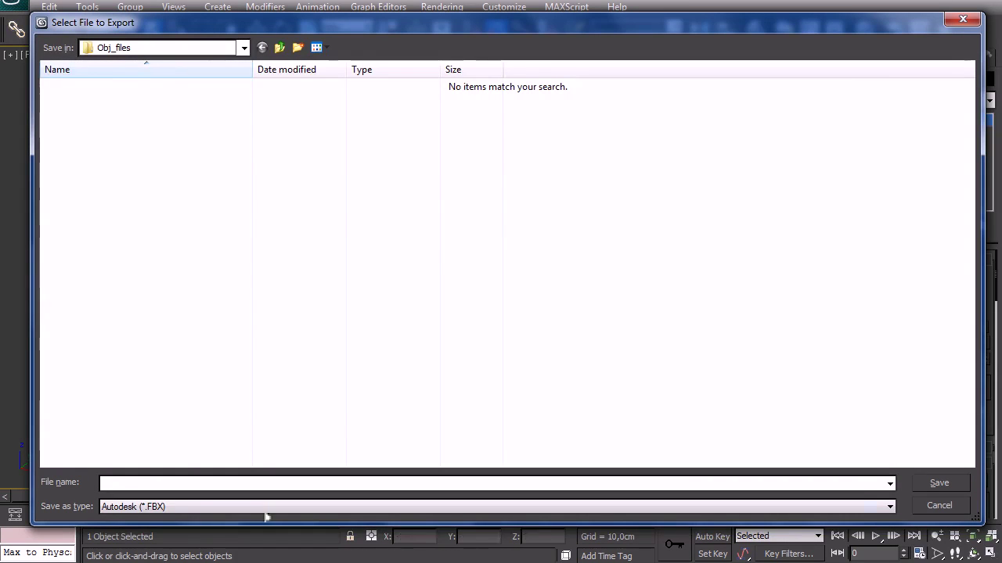
pyautogui.write('C:\\DT')
pyautogui.press('Escape')
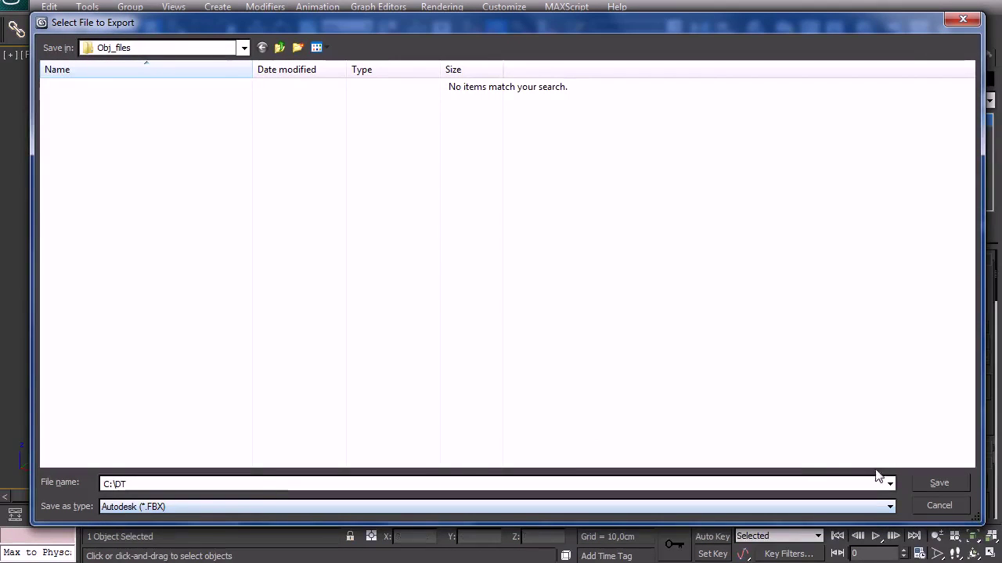
pyautogui.click(933, 480)
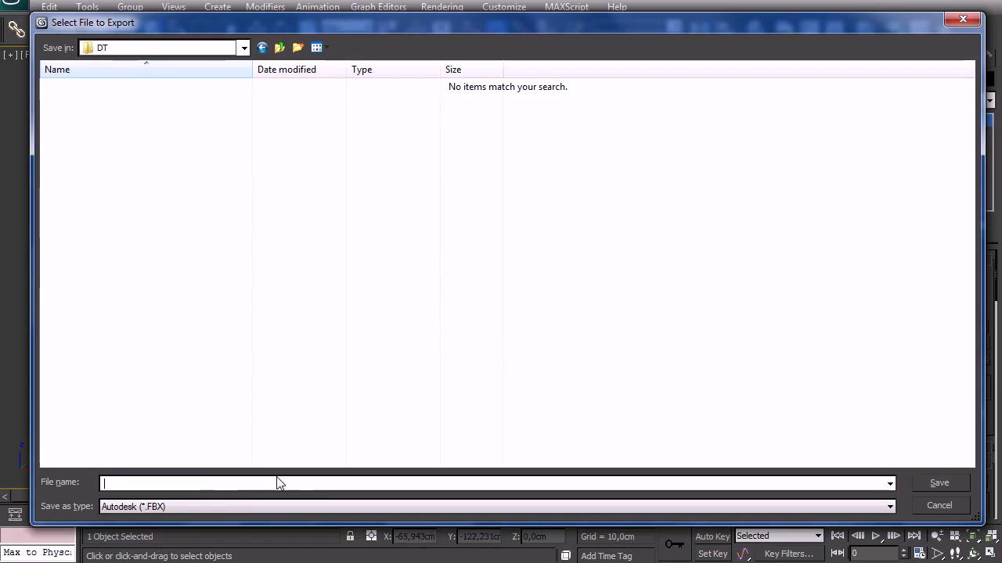
# Set the export format to gw::OBJ-Exporter (*.OBJ) and save the file as LP_Robot.
pyautogui.click(247, 506)
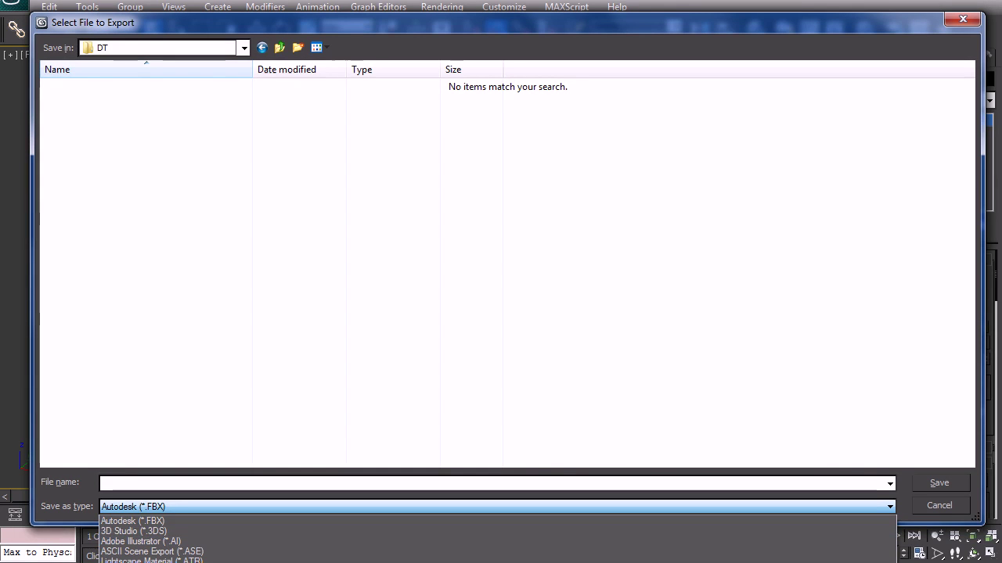
pyautogui.click(175, 562)
pyautogui.click(179, 484)
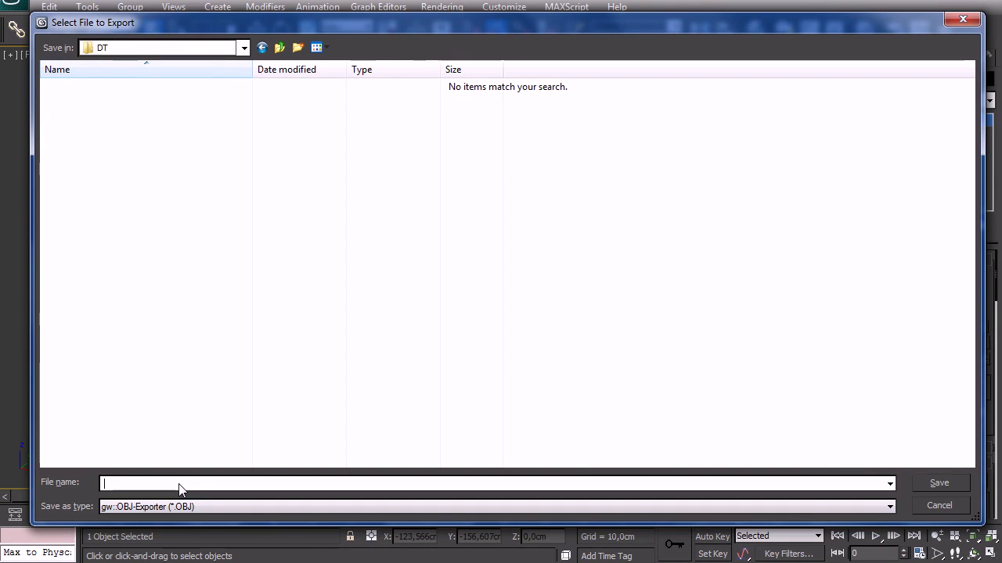
pyautogui.write('LP_R')
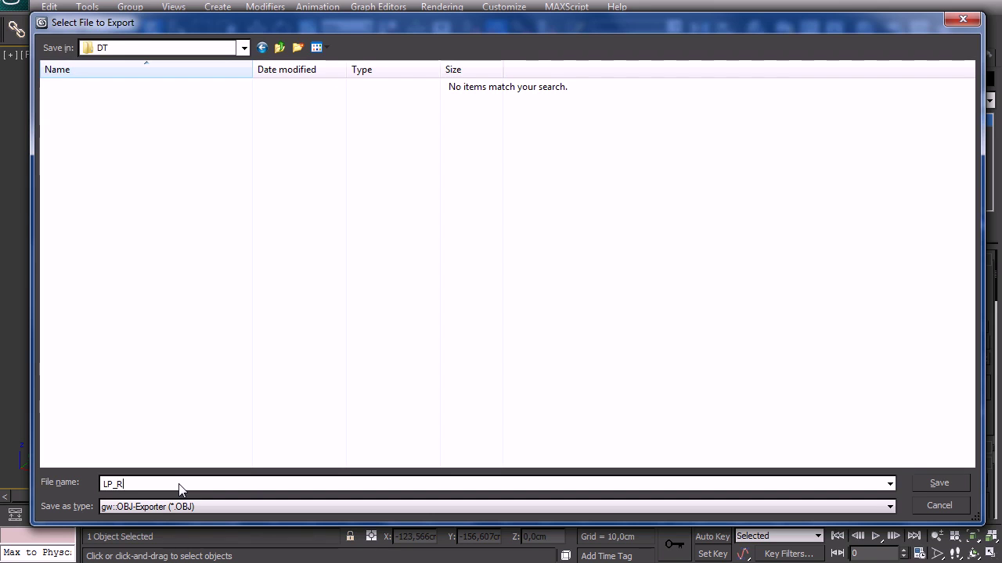
pyautogui.write('obot')
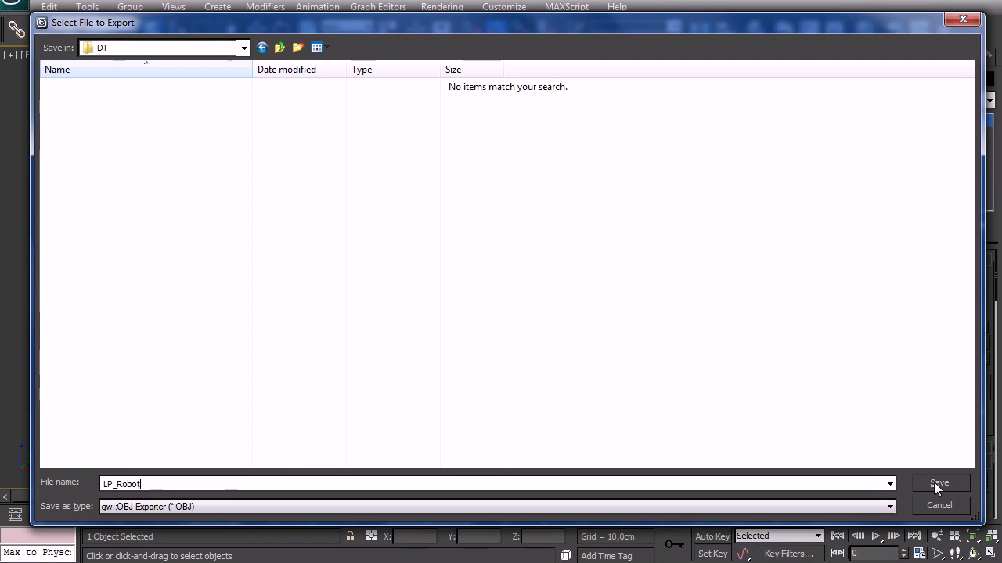
pyautogui.click(937, 483)
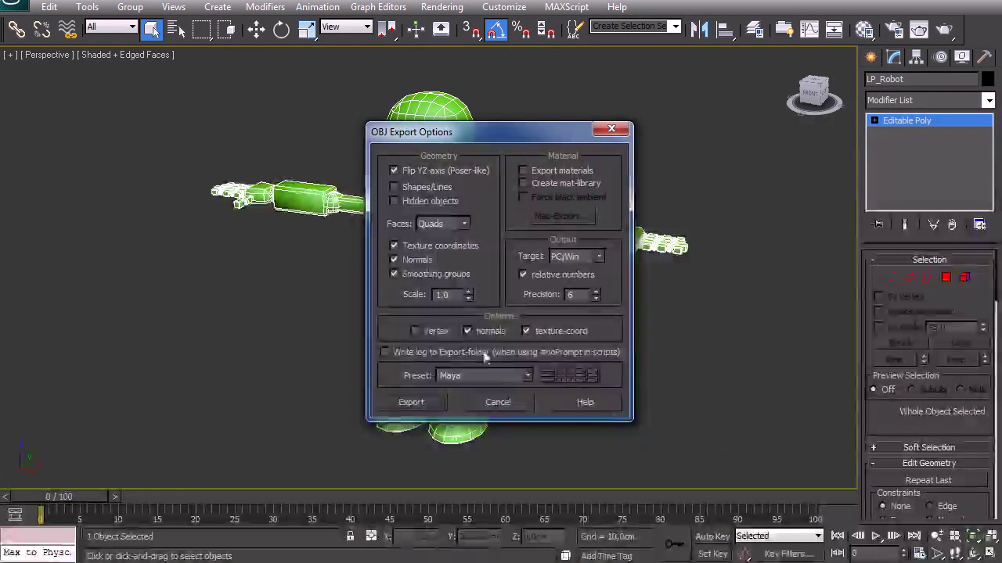
# Export the OBJ with the preset set to <NONE> and the scale set to 1, and close the export statistics.
pyautogui.click(489, 375)
pyautogui.click(469, 386)
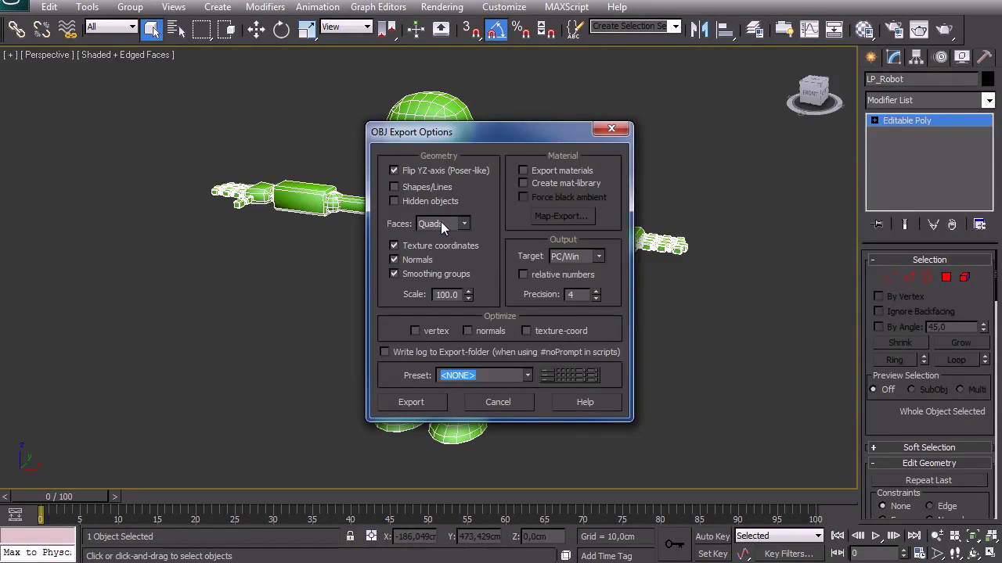
pyautogui.doubleClick(446, 295)
pyautogui.write('1')
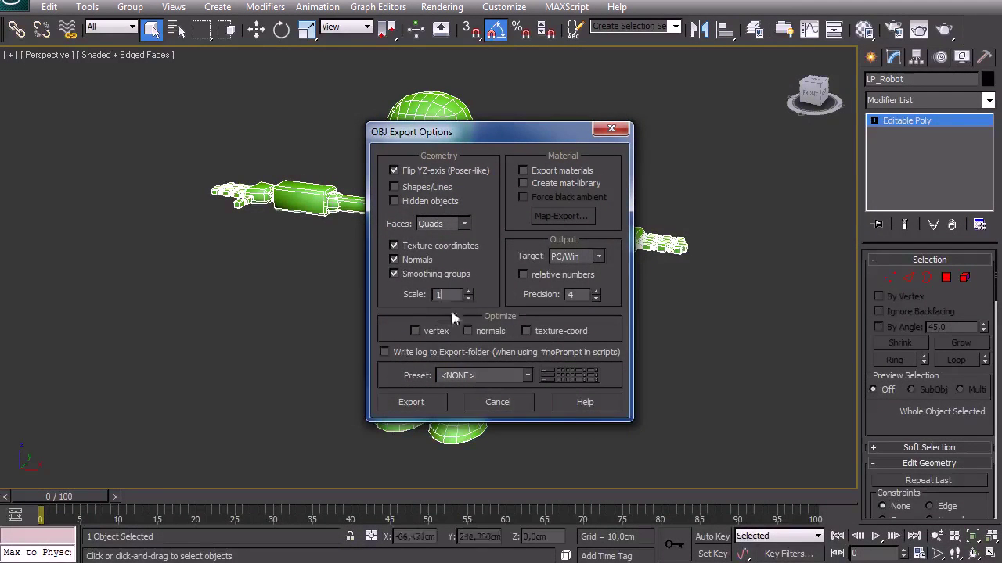
pyautogui.press('Return')
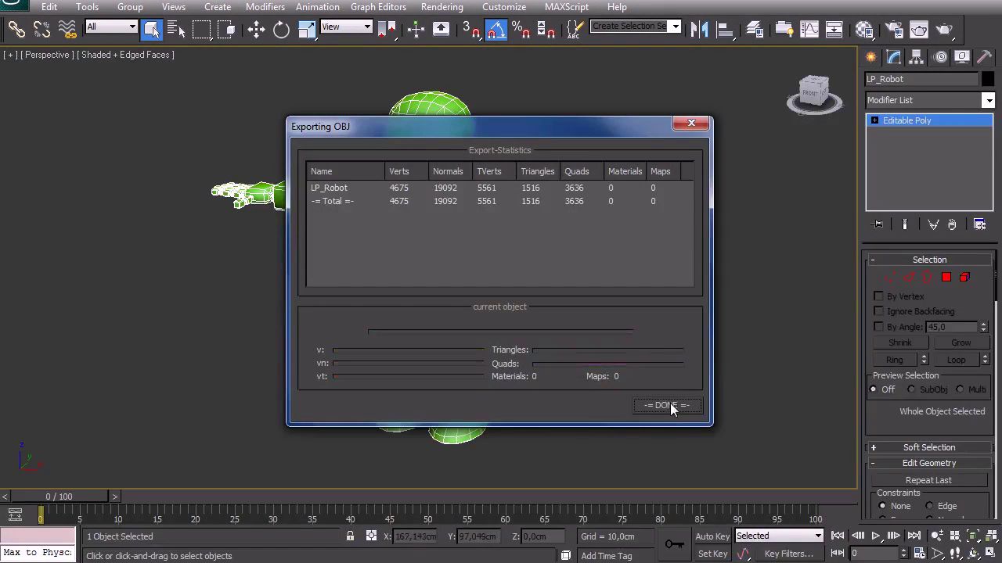
pyautogui.click(666, 404)
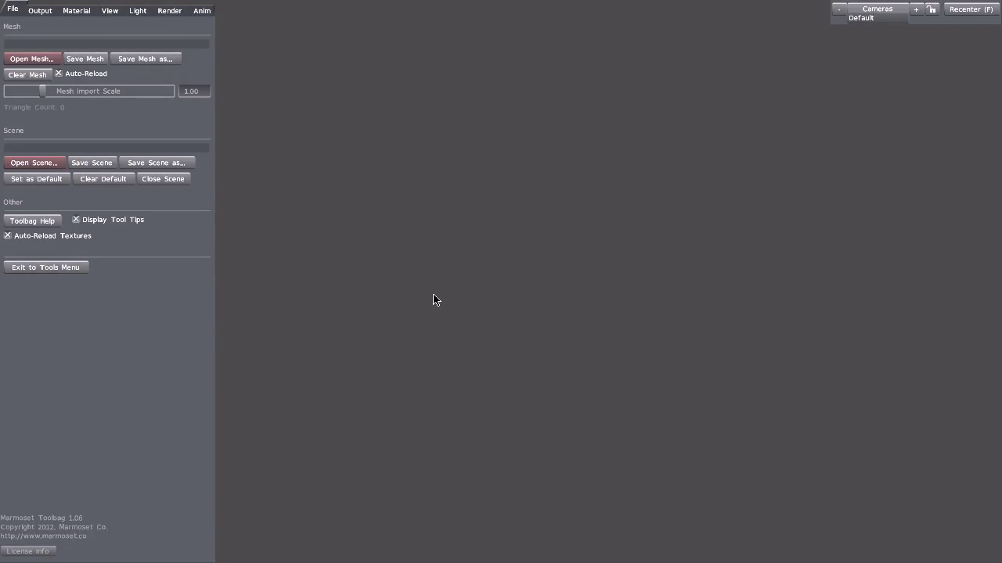
# Switch to Marmoset Toolbag and load the mesh LP_Robot.obj from C:\DT.
pyautogui.click(24, 60)
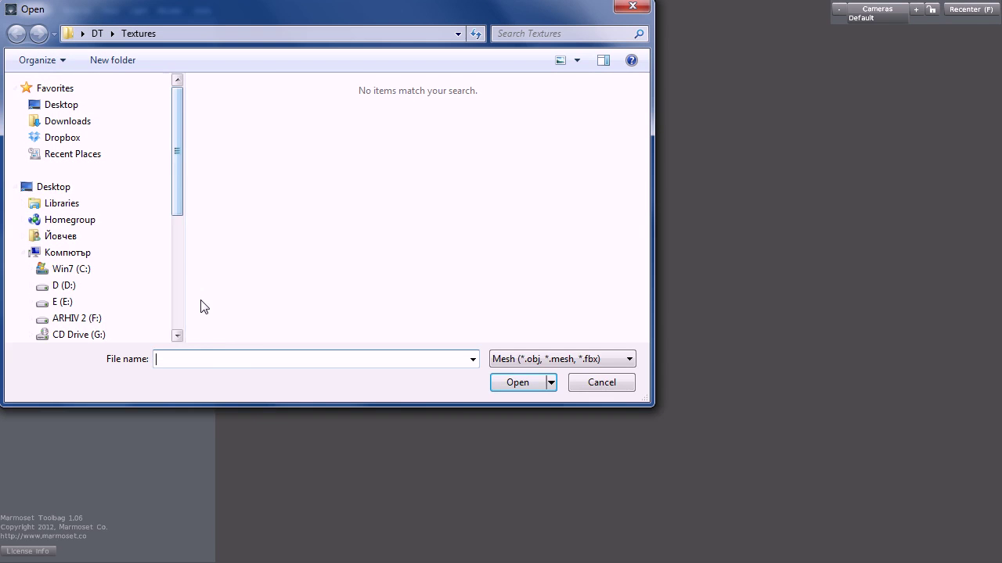
pyautogui.write('C:\\DT')
pyautogui.click(513, 383)
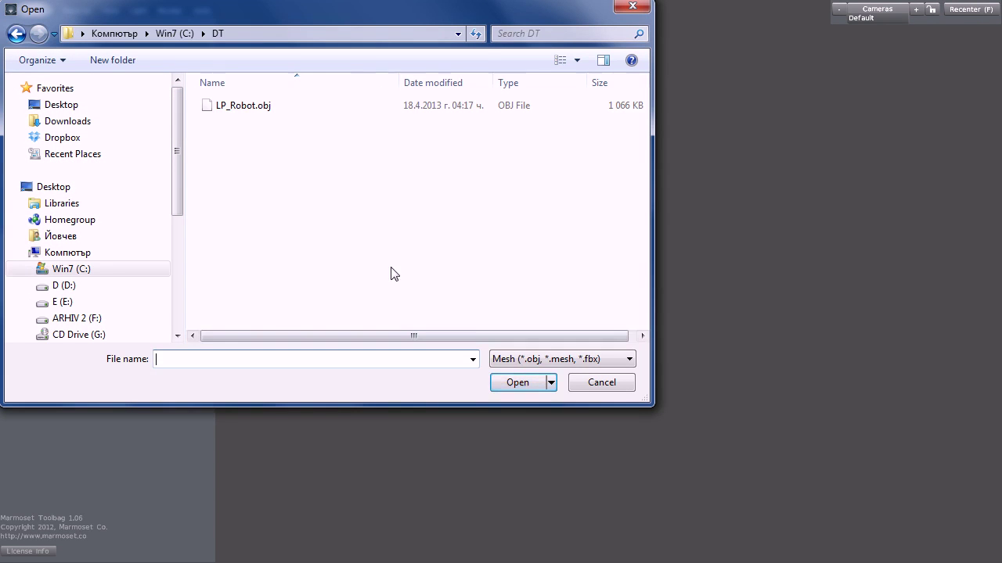
pyautogui.click(249, 108)
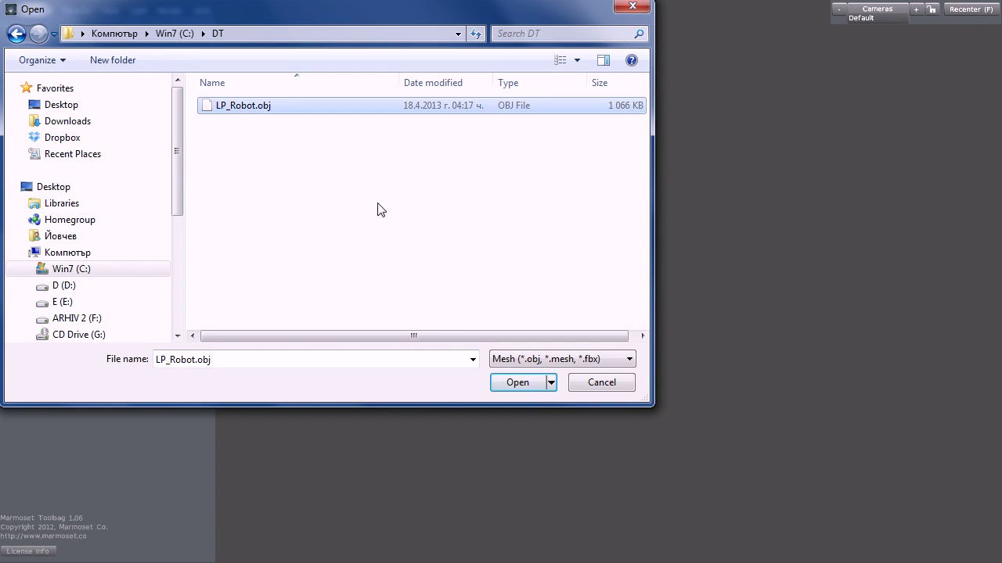
pyautogui.click(506, 384)
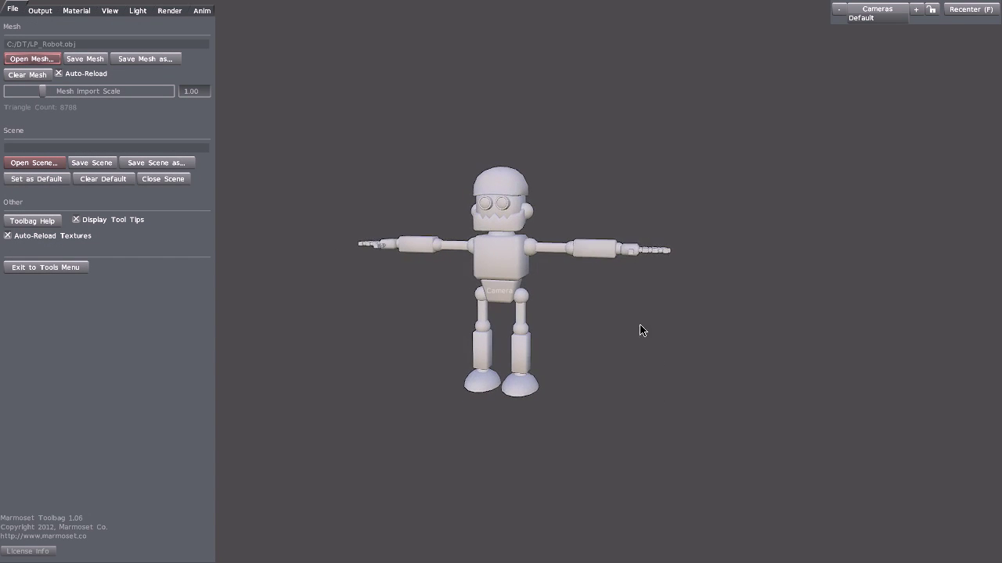
pyautogui.moveTo(638, 315); pyautogui.dragTo(633, 424, button='right')
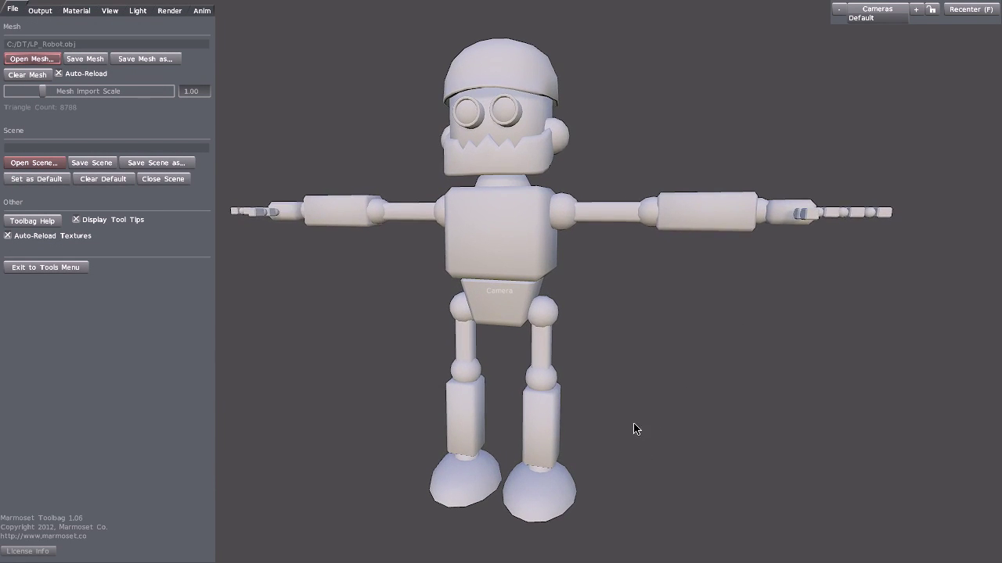
pyautogui.moveTo(635, 429)
pyautogui.mouseDown()
pyautogui.moveTo(680, 420)
pyautogui.moveTo(624, 438)
pyautogui.moveTo(650, 436)
pyautogui.moveTo(638, 443)
pyautogui.mouseUp()
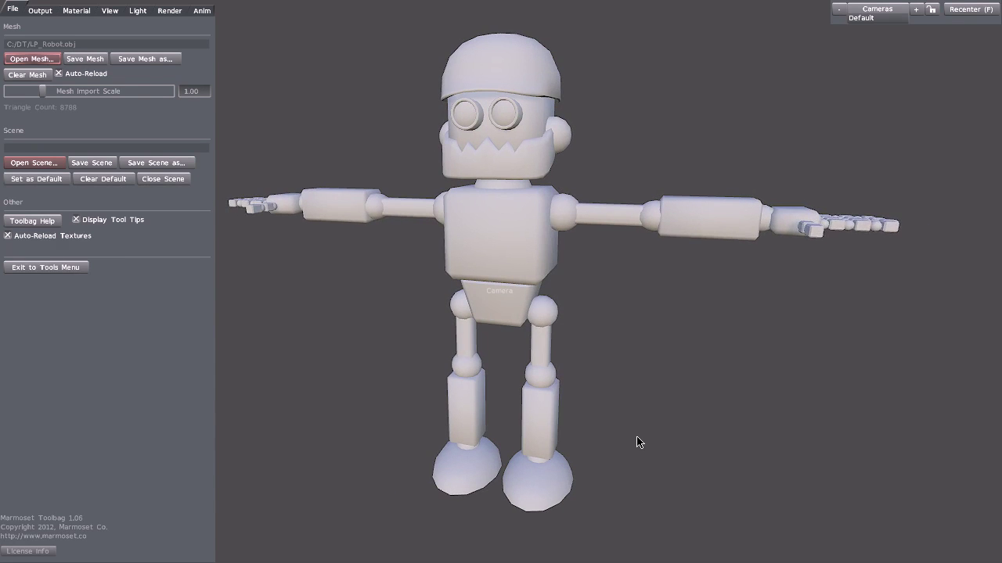
pyautogui.moveTo(671, 396)
pyautogui.mouseDown()
pyautogui.moveTo(681, 398)
pyautogui.moveTo(664, 371)
pyautogui.moveTo(658, 398)
pyautogui.moveTo(692, 411)
pyautogui.moveTo(619, 416)
pyautogui.moveTo(675, 402)
pyautogui.moveTo(642, 399)
pyautogui.moveTo(691, 393)
pyautogui.moveTo(656, 399)
pyautogui.mouseUp()
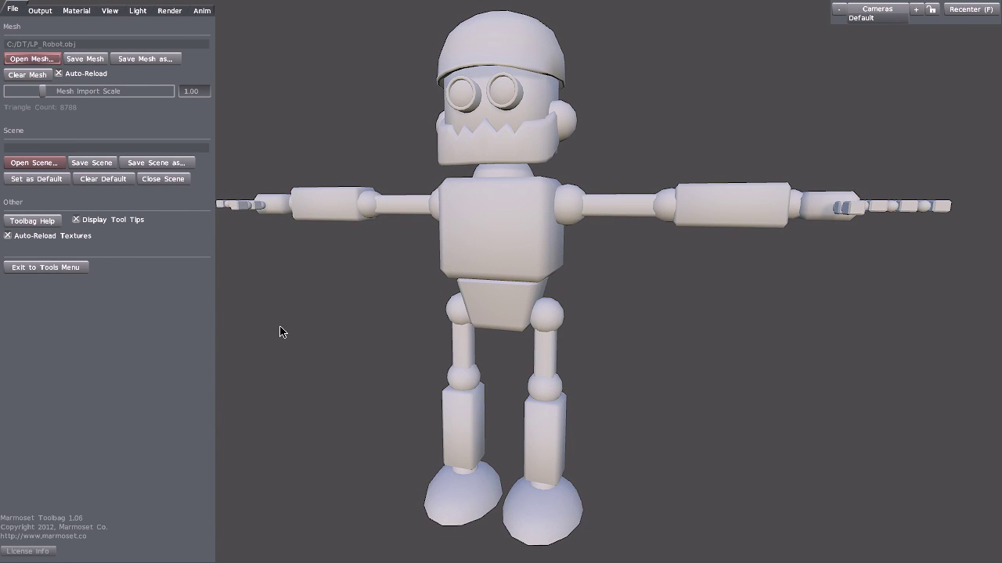
pyautogui.moveTo(694, 287); pyautogui.dragTo(662, 313)
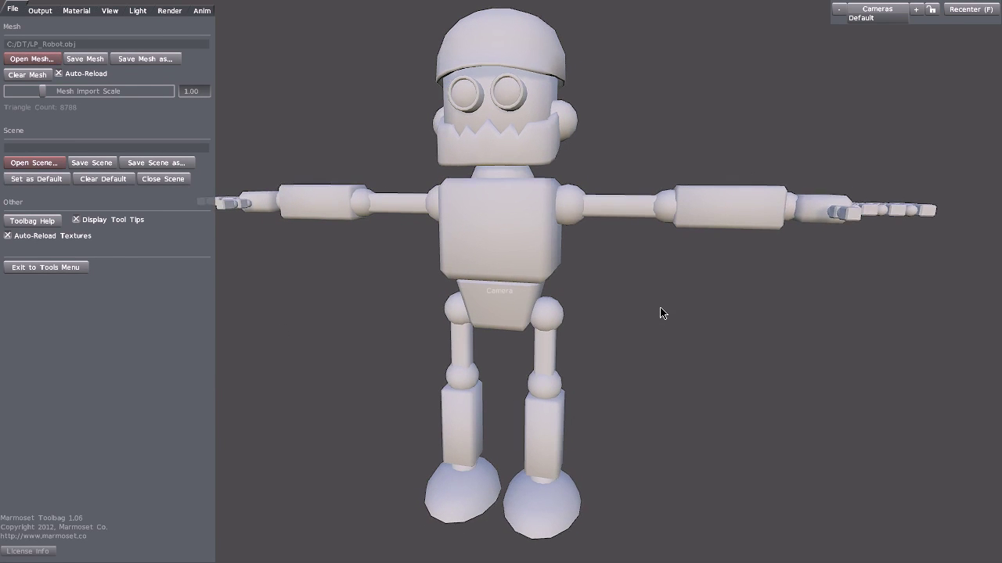
# Clear the material's default normal map and load R_Normal.tga from the desktop's DT\Textures folder in its place.
pyautogui.click(76, 11)
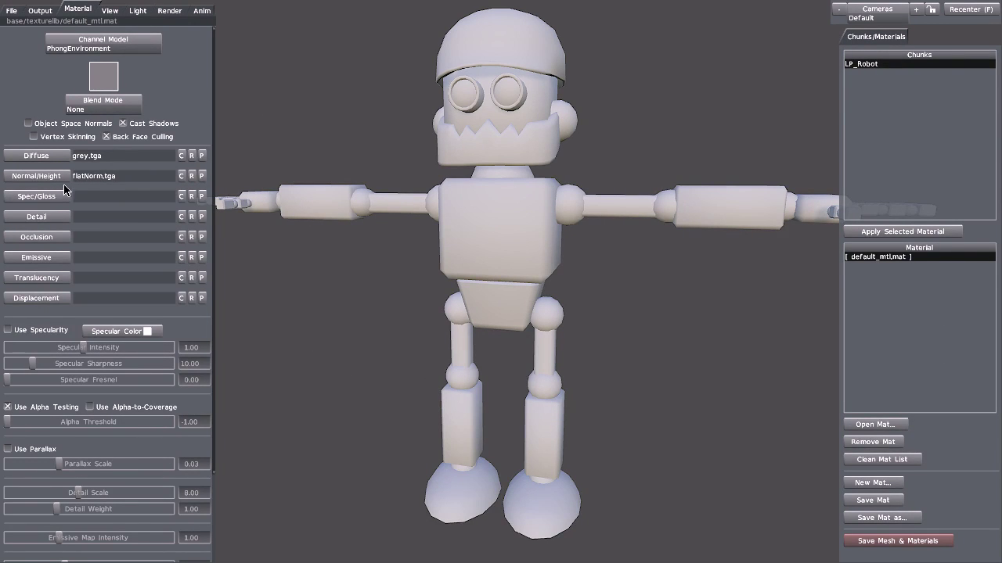
pyautogui.click(181, 176)
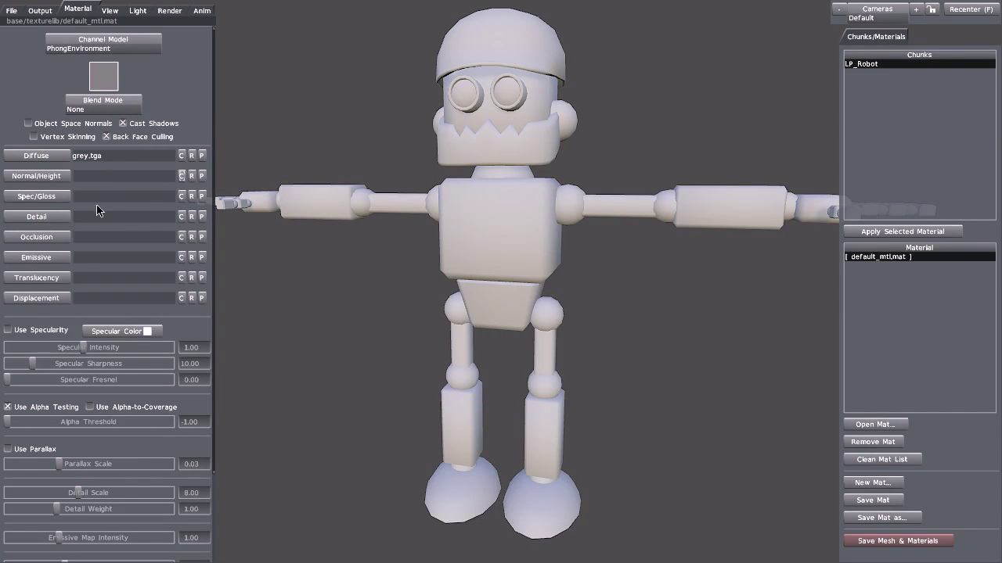
pyautogui.click(55, 177)
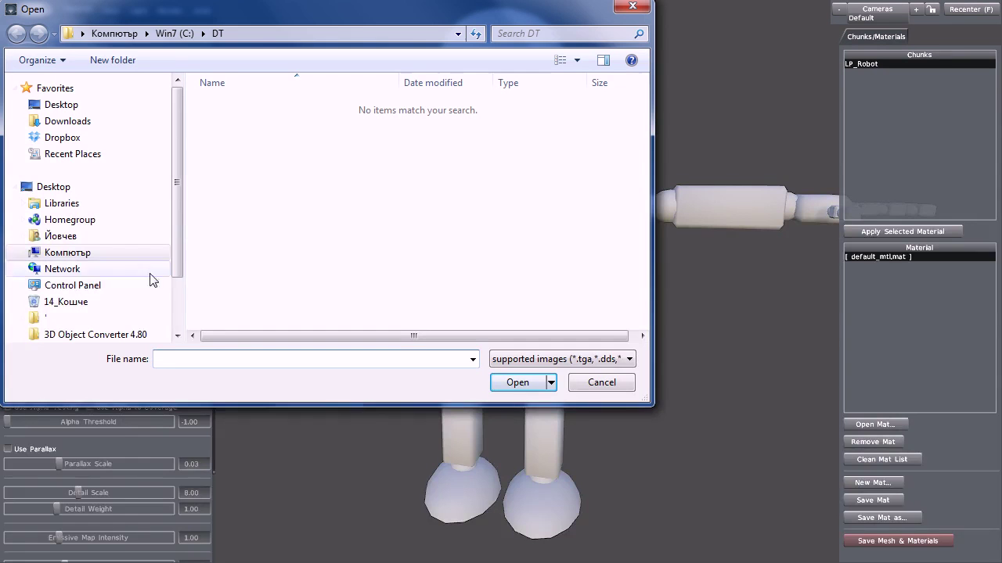
pyautogui.click(123, 105)
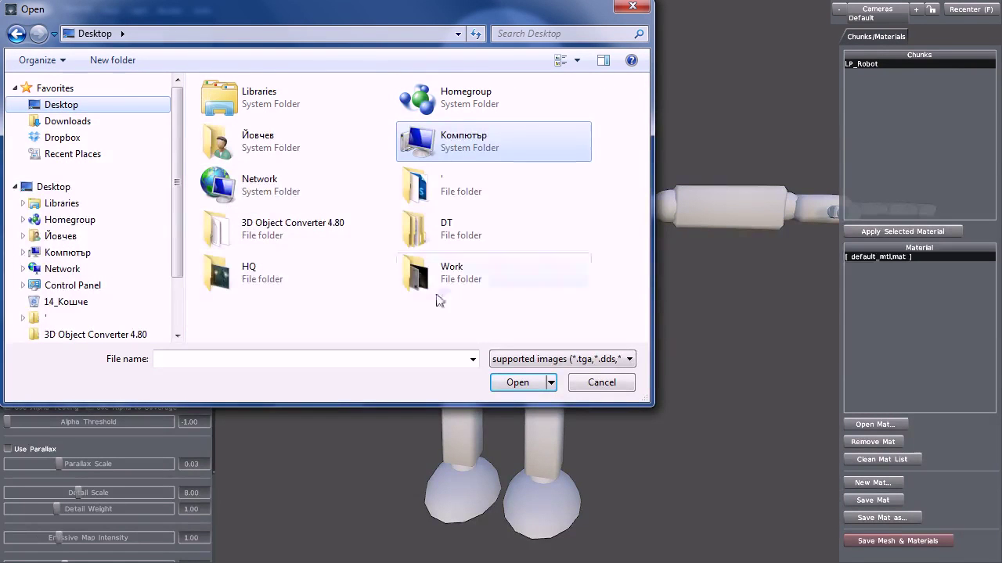
pyautogui.doubleClick(436, 233)
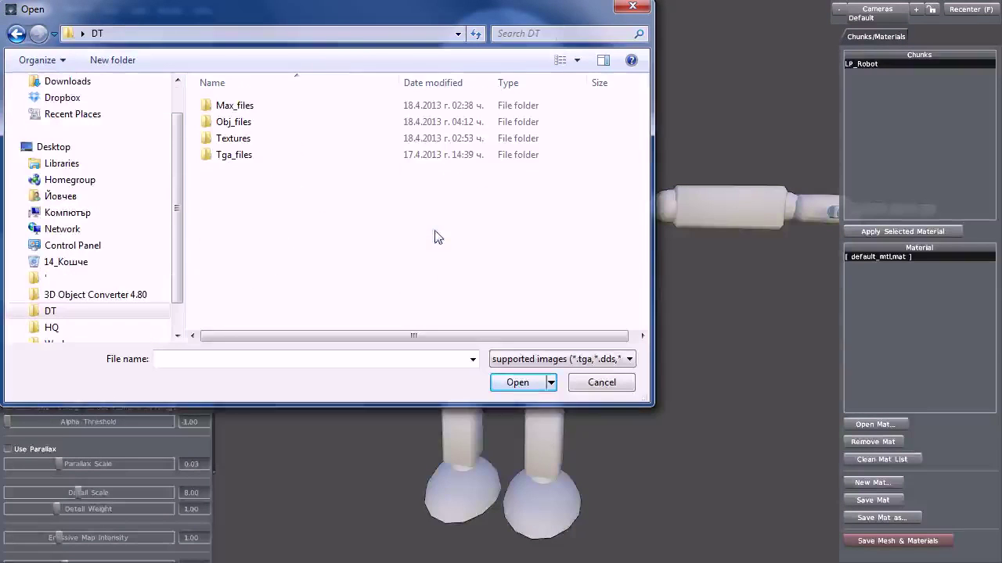
pyautogui.click(254, 143)
pyautogui.doubleClick(238, 145)
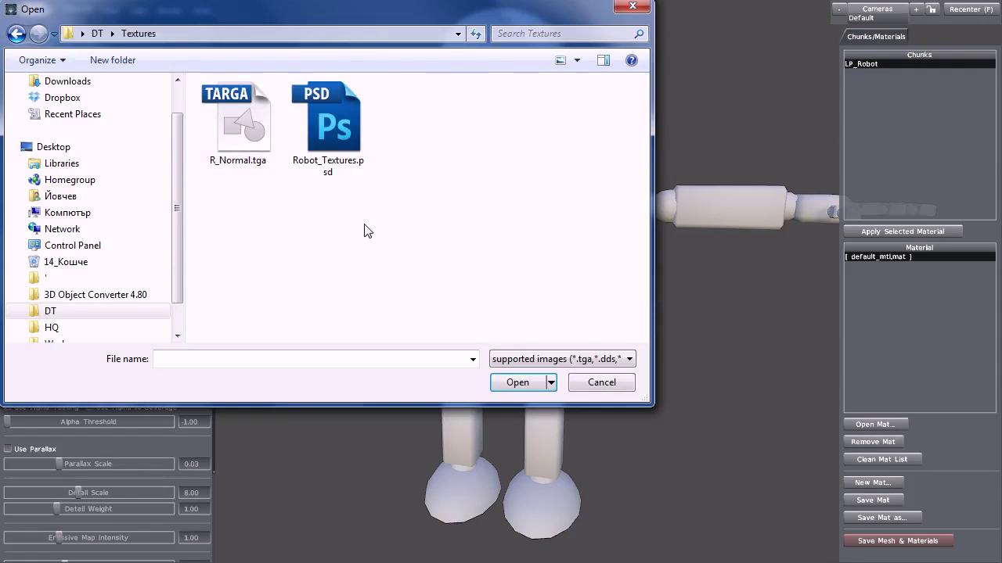
pyautogui.click(260, 142)
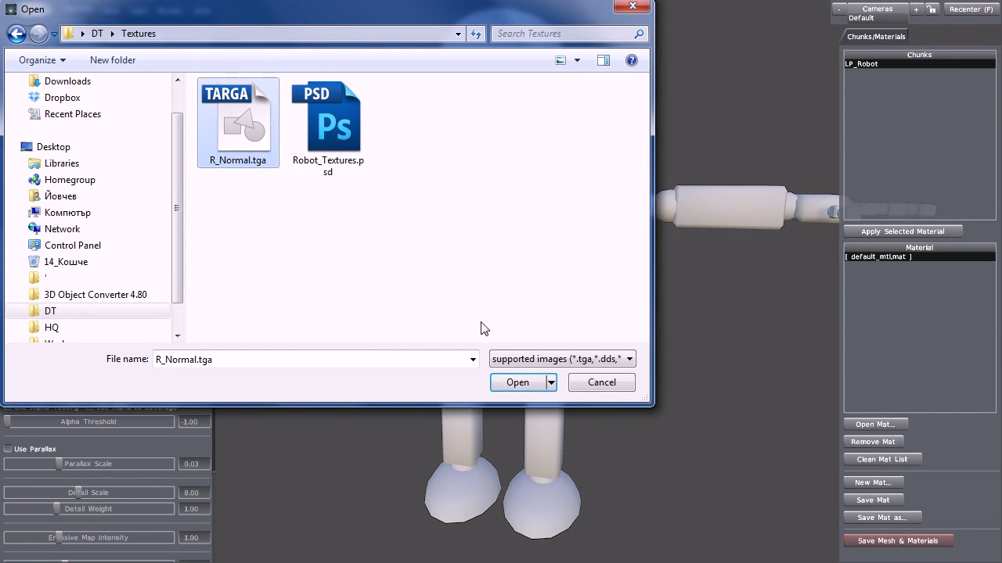
pyautogui.click(513, 383)
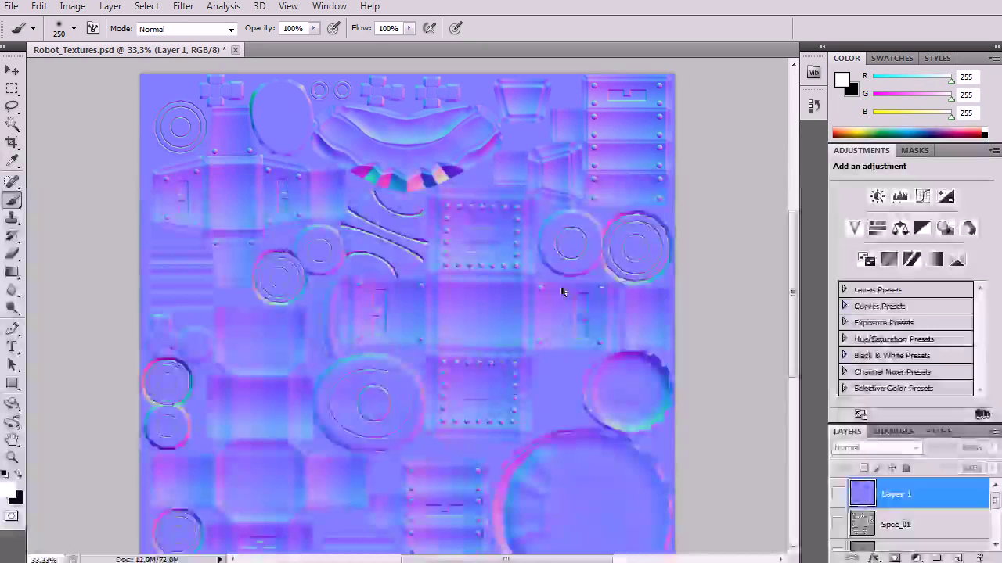
# Switch to Photoshop and toggle the visibility of the normal map in Layer 1, leaving it shown.
pyautogui.click(839, 493)
pyautogui.click(839, 493)
pyautogui.click(839, 493)
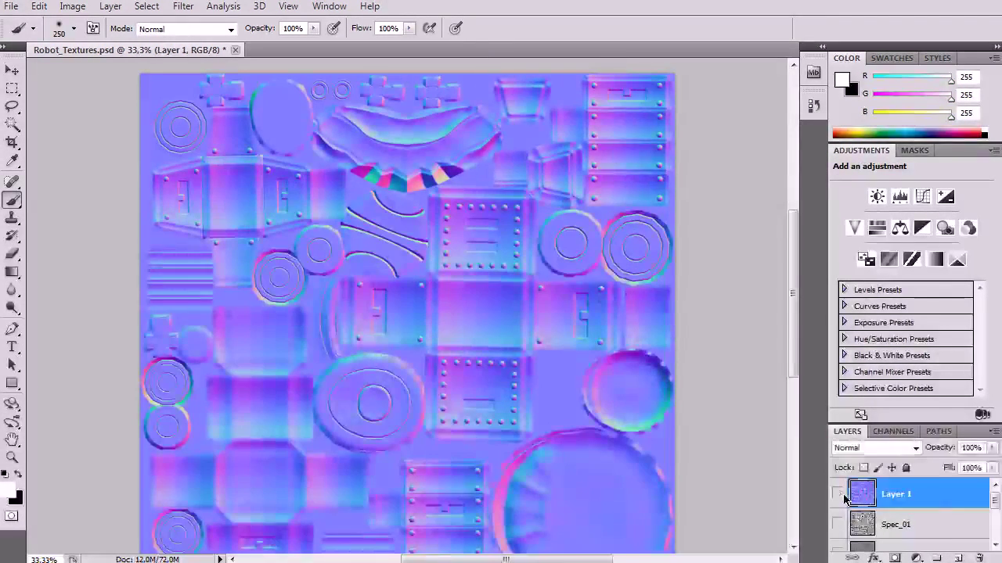
pyautogui.click(839, 493)
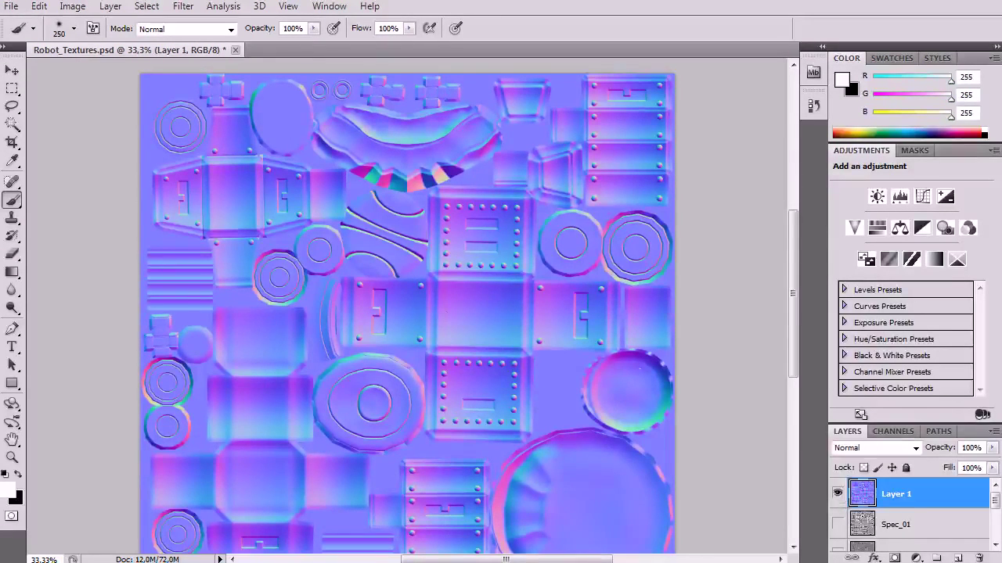
# Save a copy of the normal map in Targa format as R_Normal2.tga in the Textures folder.
pyautogui.click(24, 8)
pyautogui.click(105, 248)
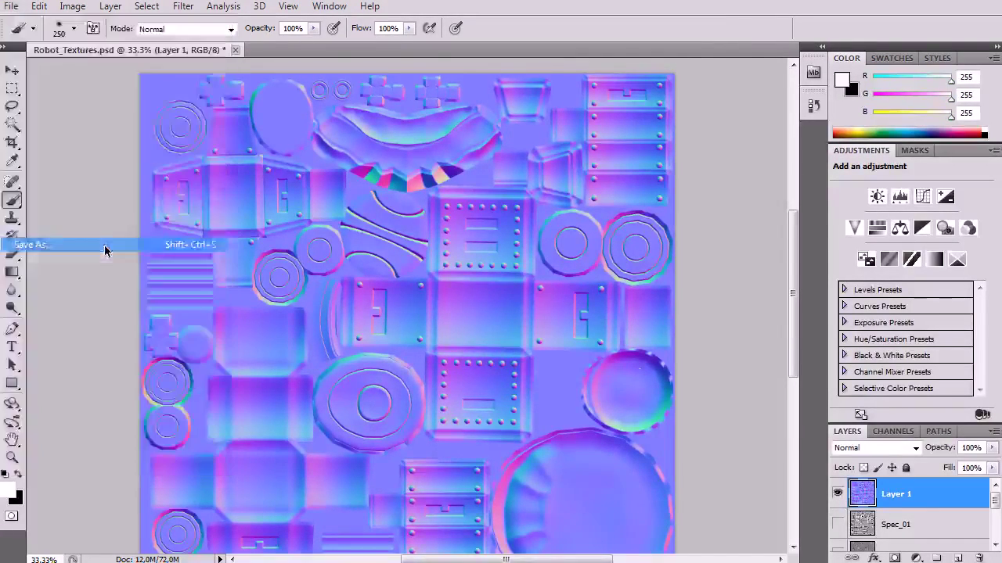
pyautogui.click(594, 318)
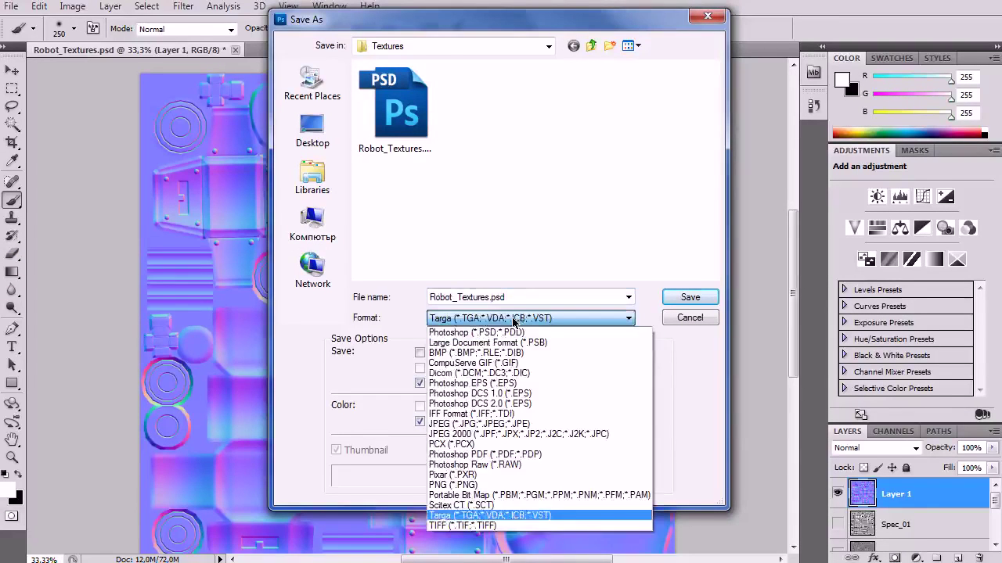
pyautogui.click(530, 516)
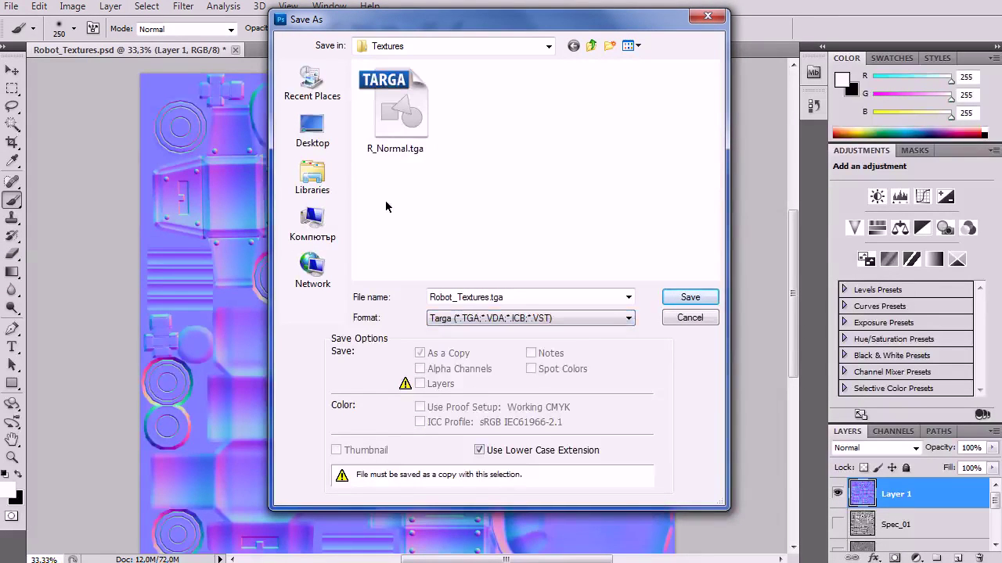
pyautogui.click(395, 110)
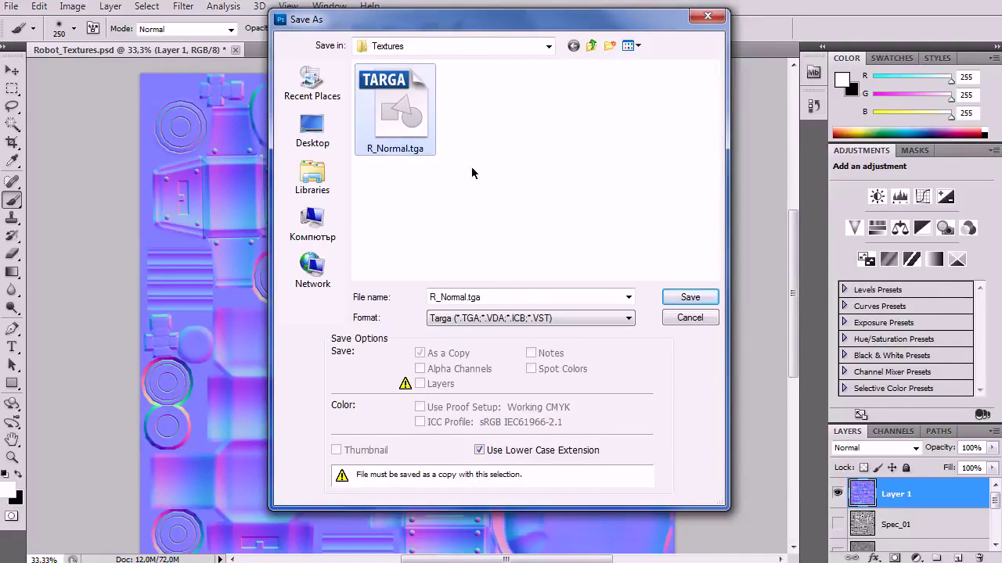
pyautogui.doubleClick(464, 301)
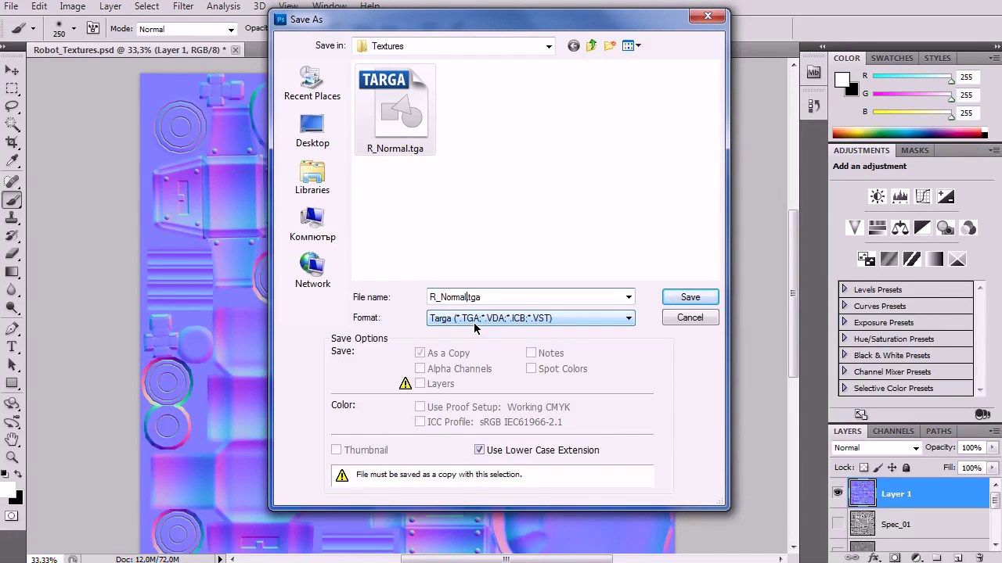
pyautogui.click(689, 296)
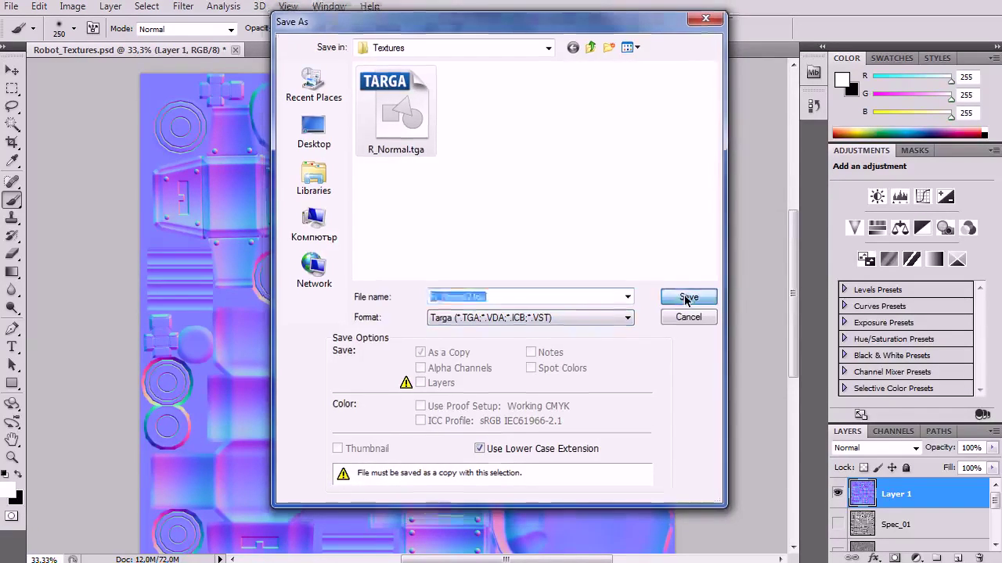
pyautogui.click(272, 199)
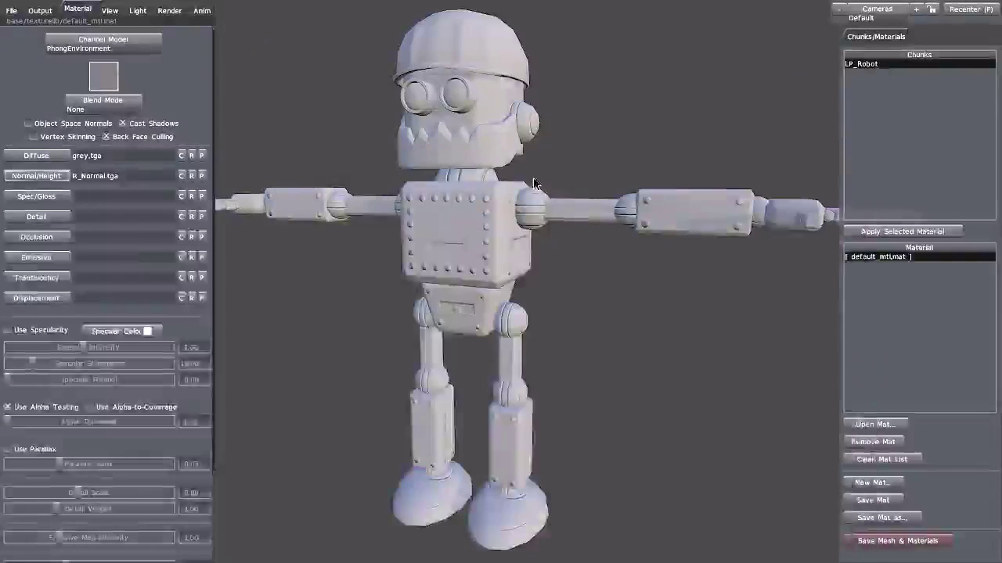
# Switch back to Marmoset Toolbag and load R_Normal2.tga as the robot material's normal map.
pyautogui.click(37, 176)
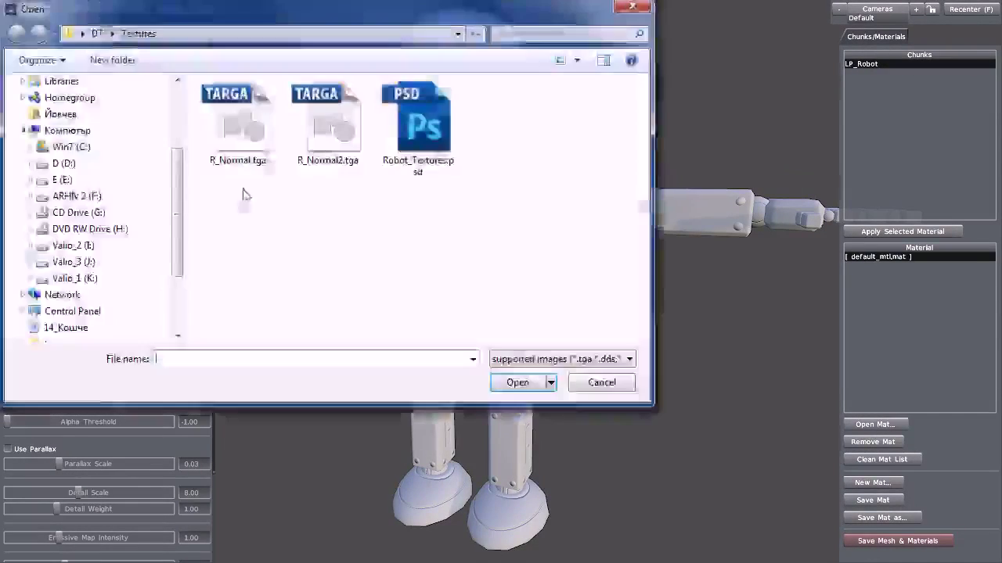
pyautogui.moveTo(8, 84); pyautogui.dragTo(63, 349)
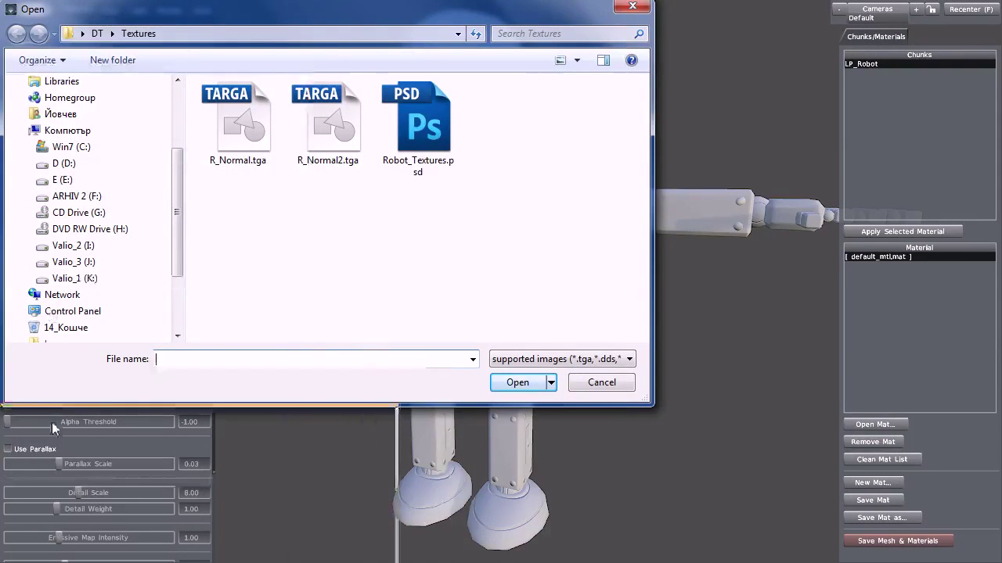
pyautogui.press('Return')
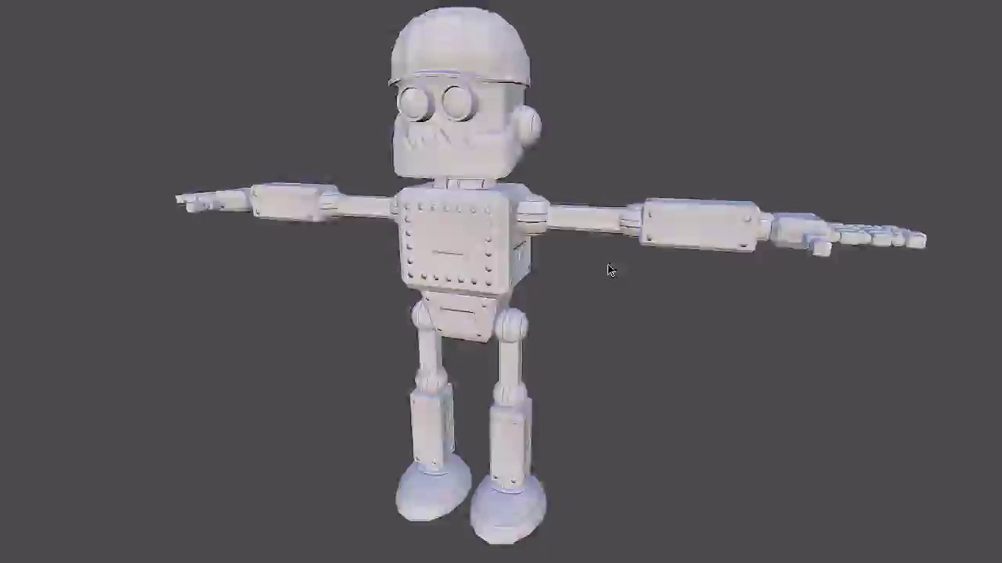
pyautogui.moveTo(603, 271); pyautogui.dragTo(634, 283, button='middle')
pyautogui.press('Tab')
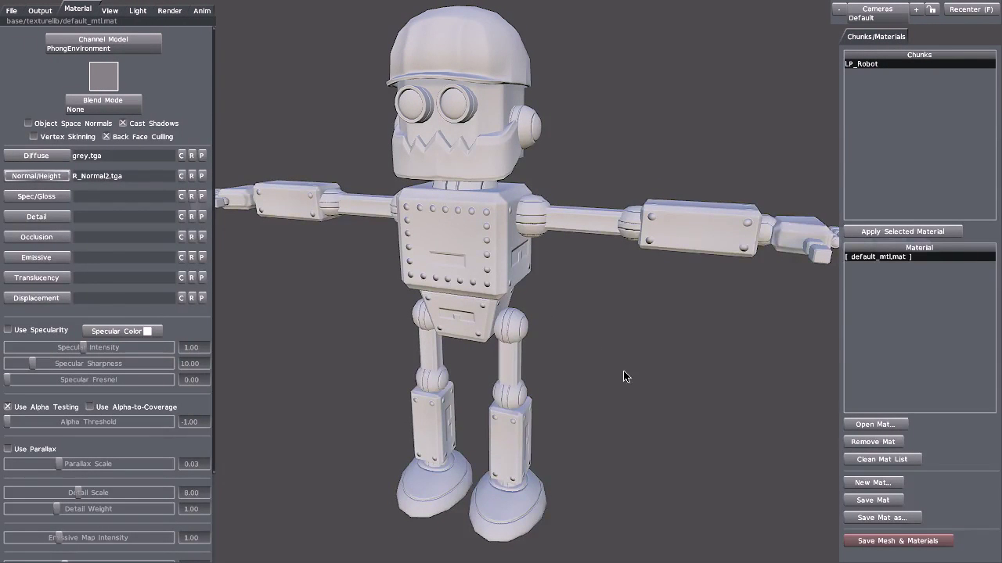
pyautogui.moveTo(624, 372)
pyautogui.mouseDown()
pyautogui.moveTo(690, 365)
pyautogui.moveTo(624, 364)
pyautogui.mouseUp()
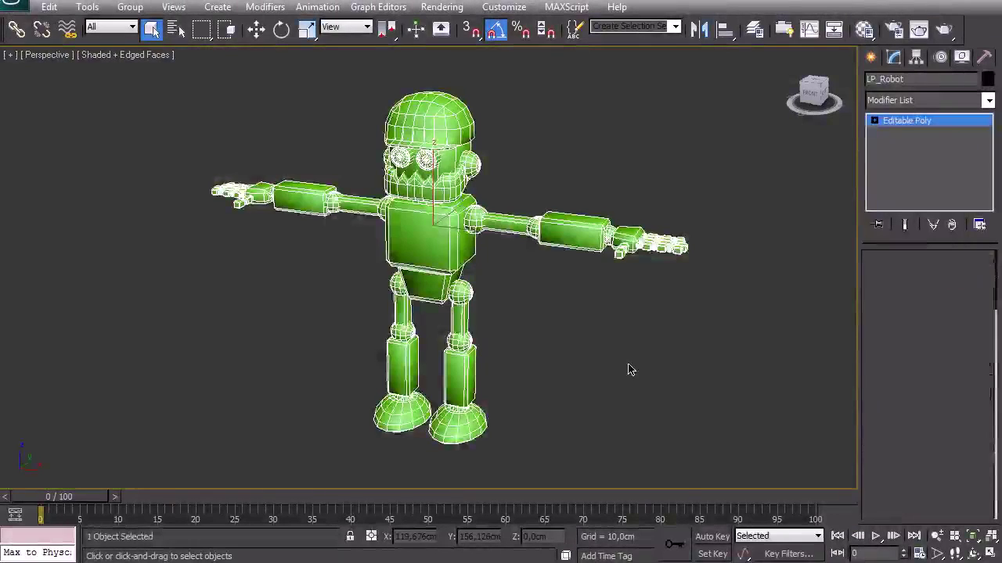
# Switch to 3ds Max to examine the low-poly robot's mesh from several sides, and compare it with the normal-mapped robot in Marmoset Toolbag.
pyautogui.click(519, 344)
pyautogui.keyDown('alt'); pyautogui.moveTo(519, 344); pyautogui.dragTo(556, 333, button='middle'); pyautogui.keyUp('alt')
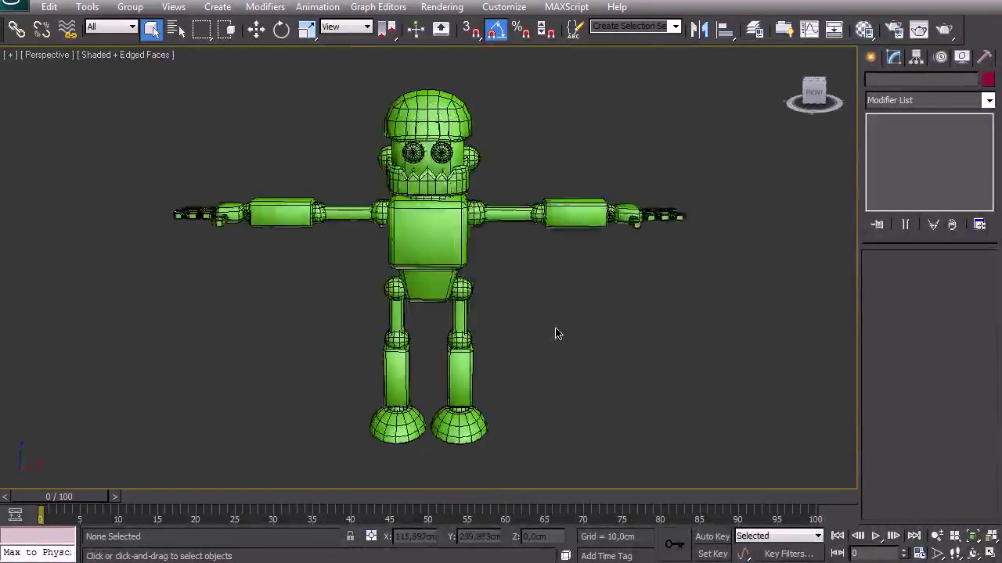
pyautogui.scroll(6, 482, 327)
pyautogui.keyDown('alt'); pyautogui.moveTo(699, 356); pyautogui.dragTo(570, 360, button='middle'); pyautogui.keyUp('alt')
pyautogui.scroll(-5, 561, 342)
pyautogui.scroll(5, 539, 355)
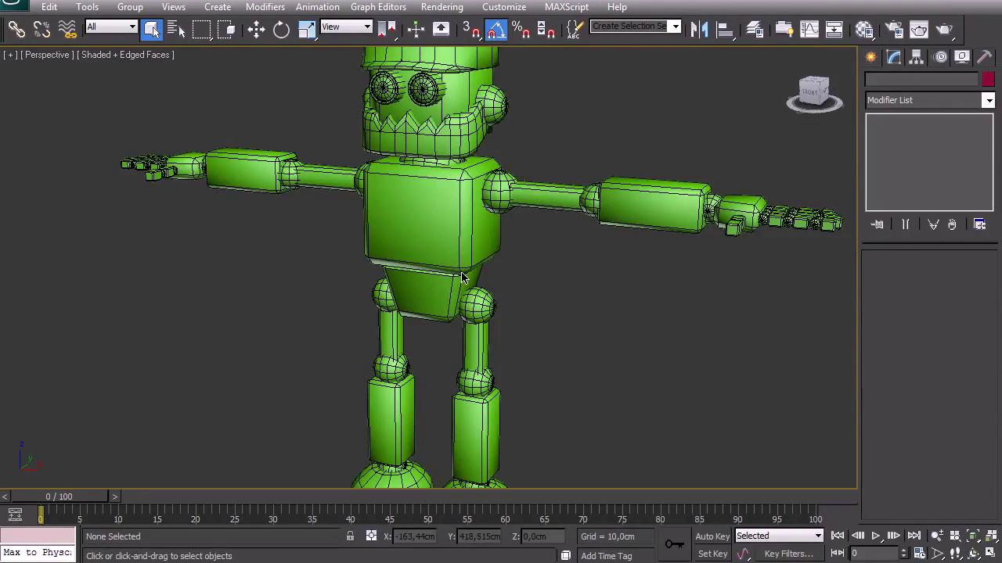
pyautogui.scroll(-3, 461, 278)
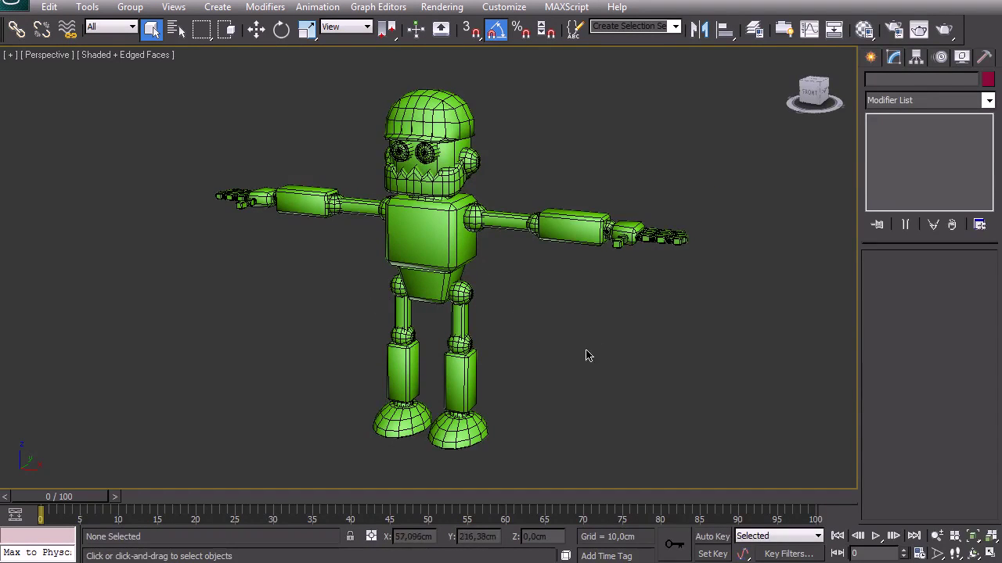
pyautogui.keyDown('alt'); pyautogui.moveTo(504, 340); pyautogui.dragTo(622, 333, button='middle'); pyautogui.keyUp('alt')
pyautogui.scroll(4, 552, 358)
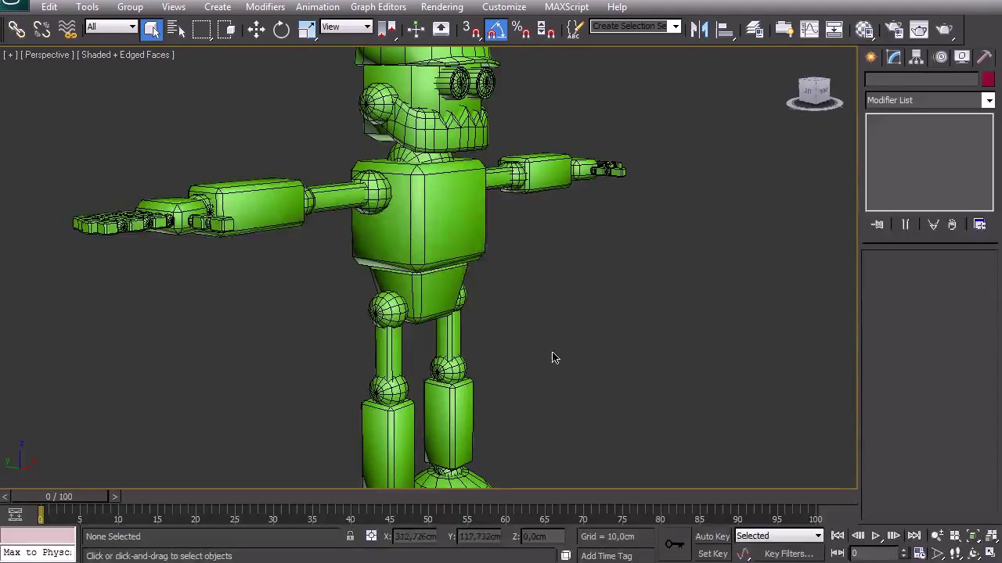
pyautogui.moveTo(498, 310); pyautogui.dragTo(380, 305)
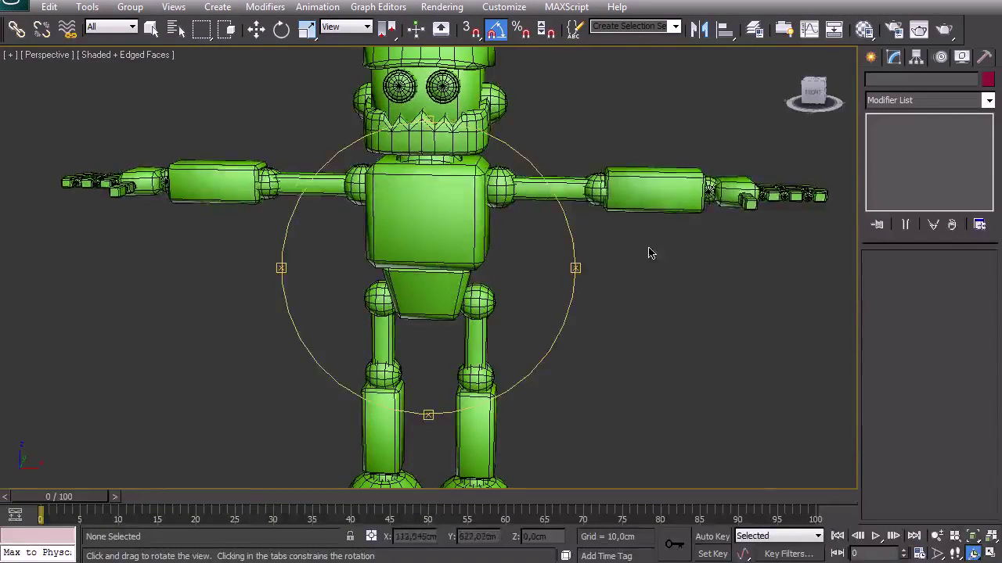
pyautogui.scroll(-2, 471, 266)
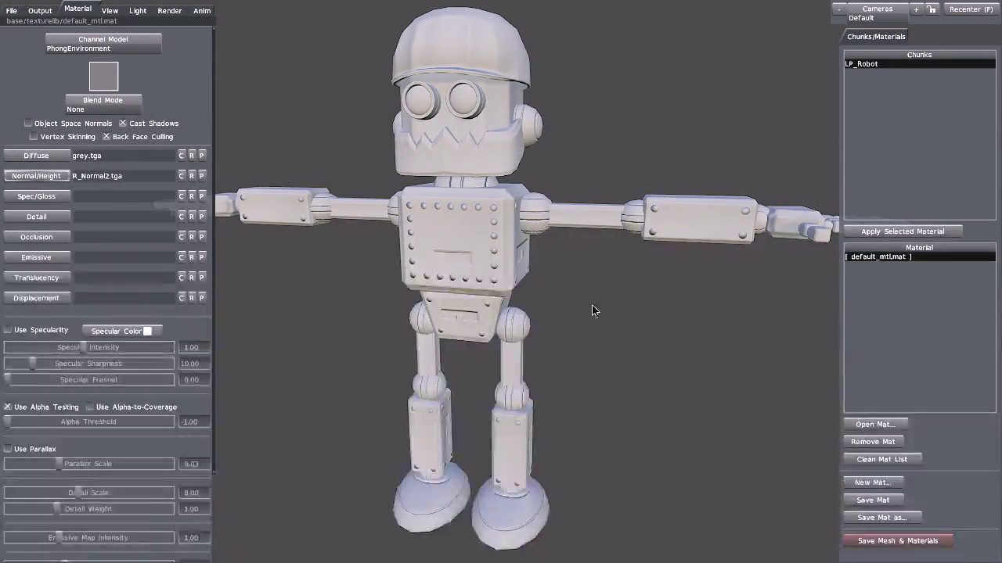
pyautogui.moveTo(599, 311)
pyautogui.mouseDown()
pyautogui.moveTo(567, 314)
pyautogui.moveTo(582, 310)
pyautogui.mouseUp()
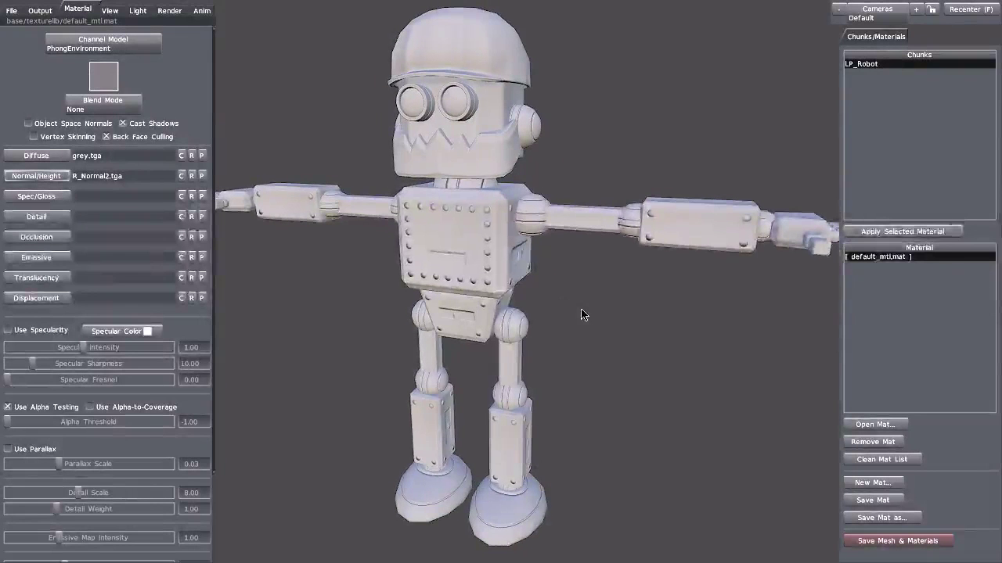